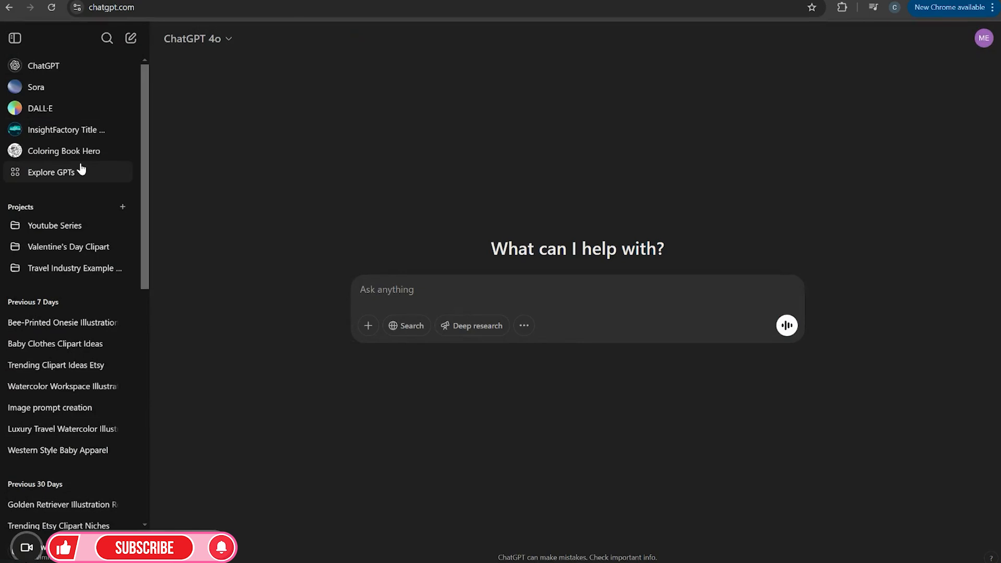
click(199, 41)
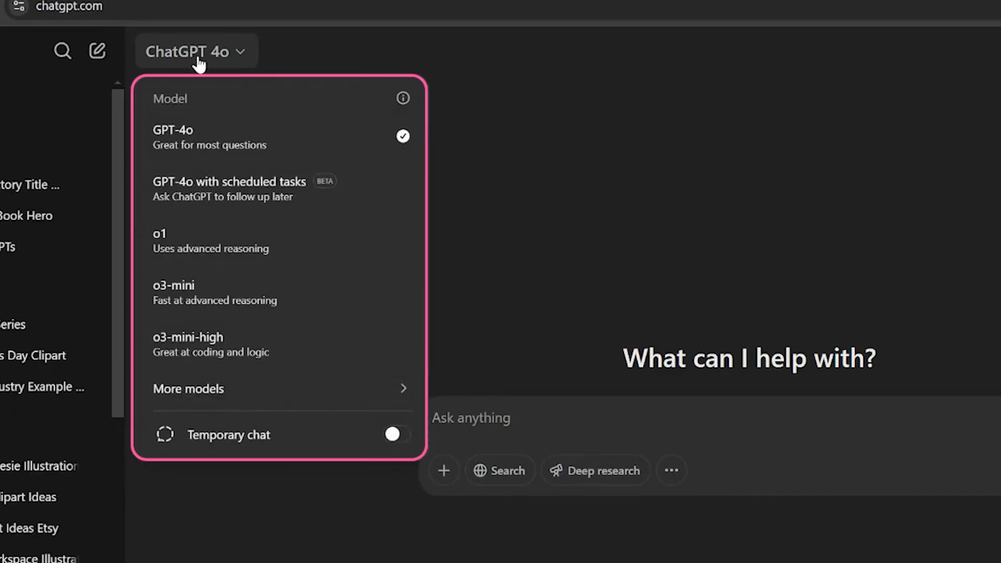
click(549, 194)
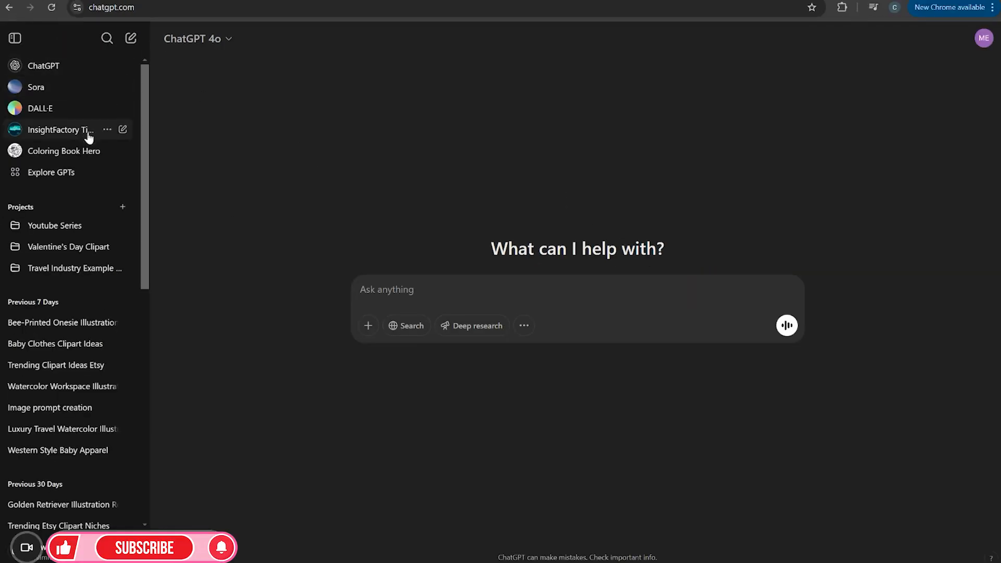
In a new chat, request clipart prompt ideas of an African American woman back facing with different hairstyles and outfits, ending with "do you understand".
click(130, 38)
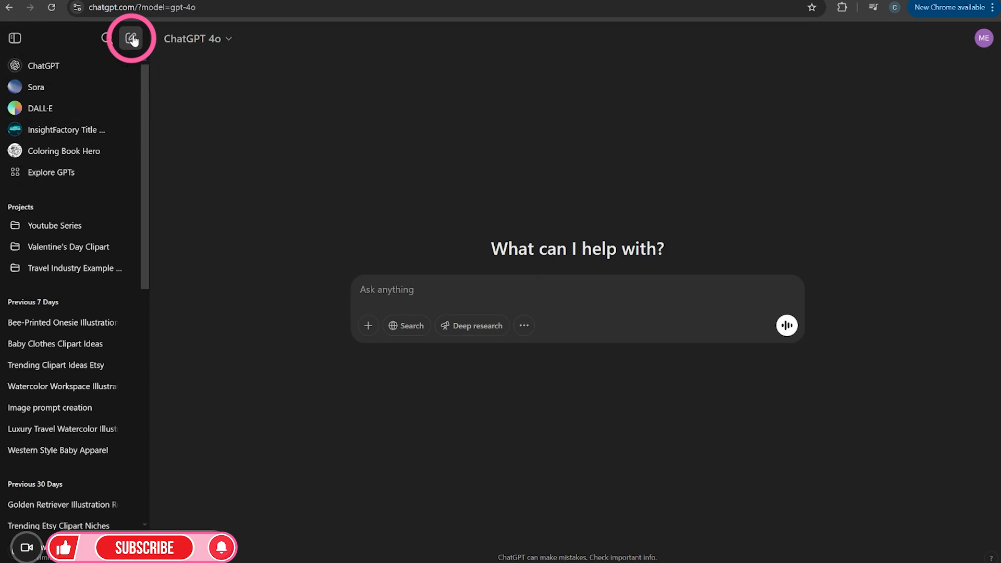
click(15, 38)
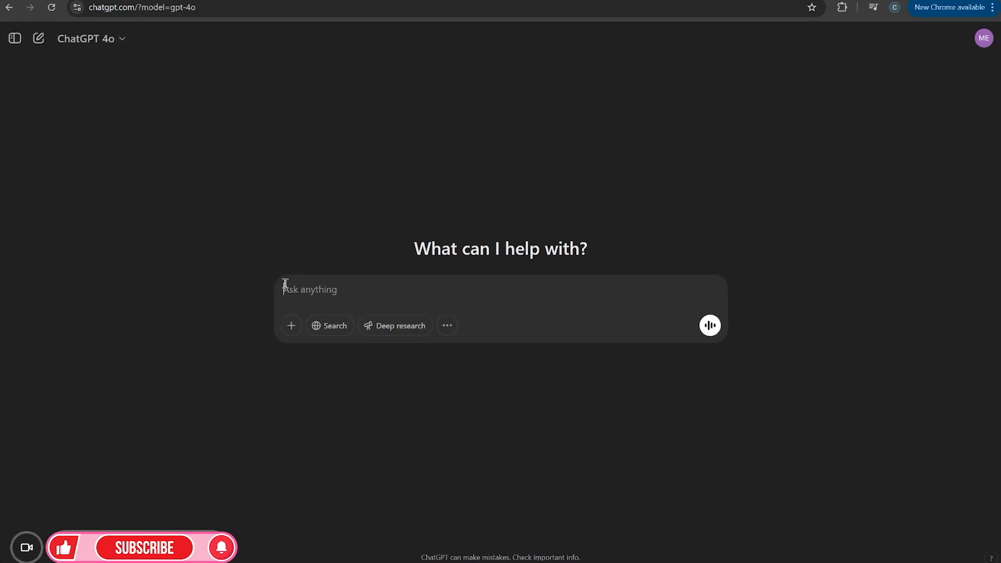
text(I want to create list of clipart prompt ideas of African American woman back facing with different hairstyles and outfits, do you understand)
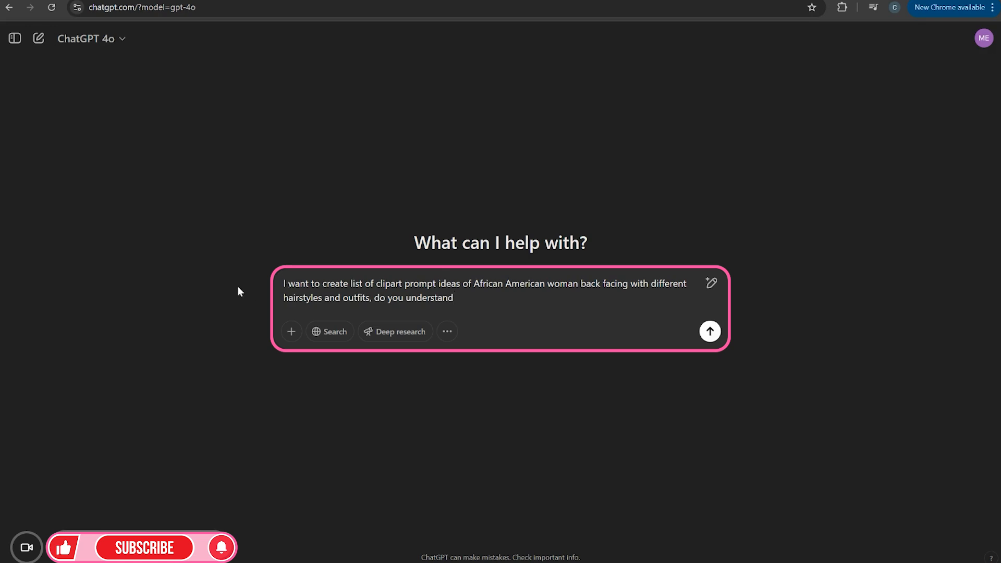
click(709, 332)
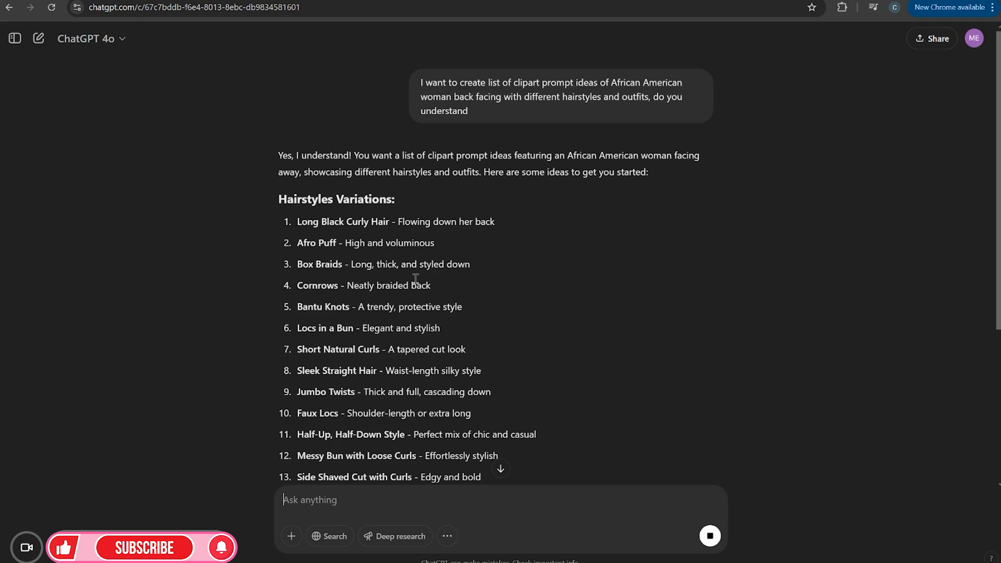
Review the suggested hairstyle variations and outfit themes in the reply.
scroll(370, 286, down, 1)
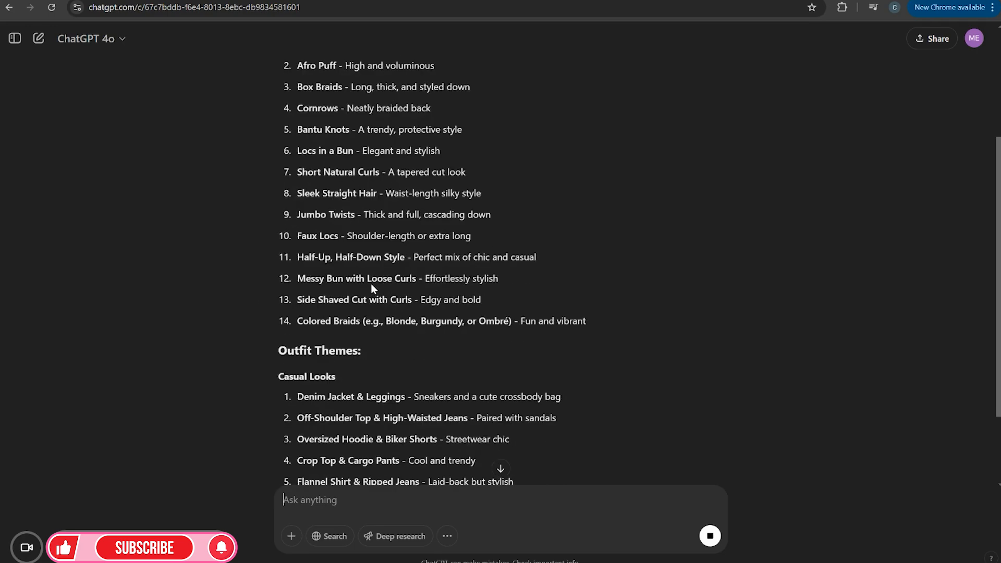
scroll(372, 287, up, 1)
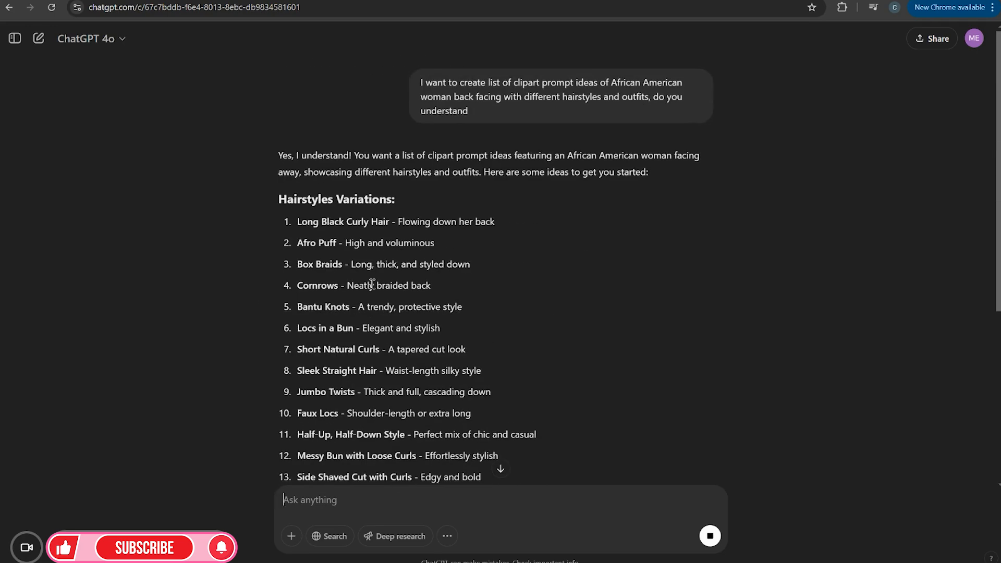
scroll(372, 284, down, 4)
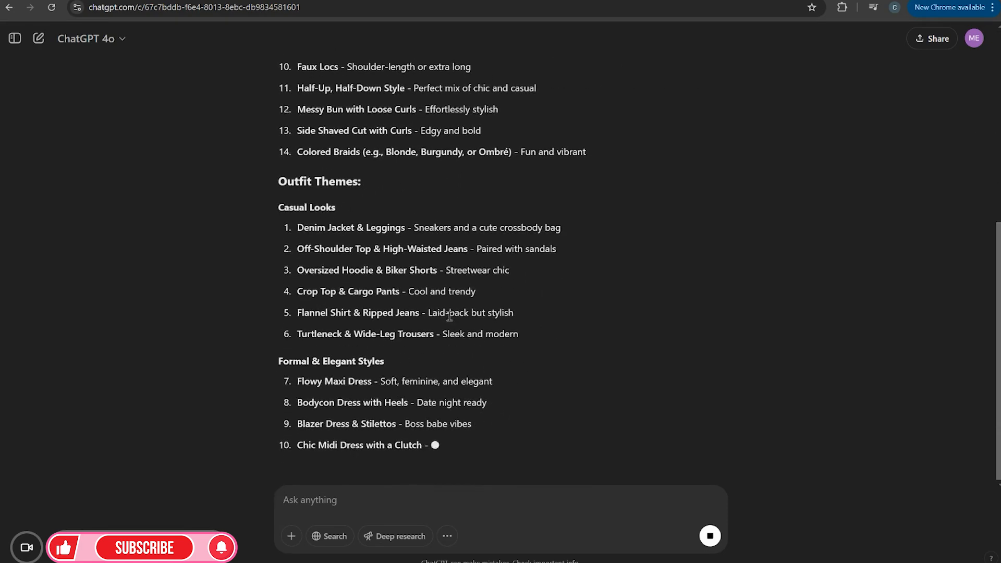
scroll(447, 329, up, 5)
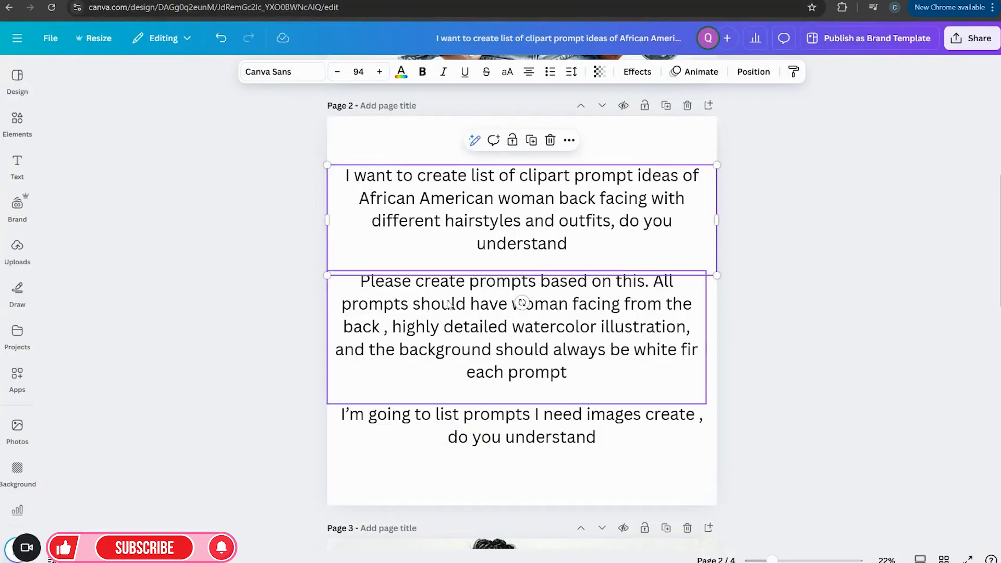
Switch to the Canva design and copy the page 2 paragraph starting "Please create prompts based on this".
click(450, 305)
drag(361, 282, 567, 372)
right_click(495, 344)
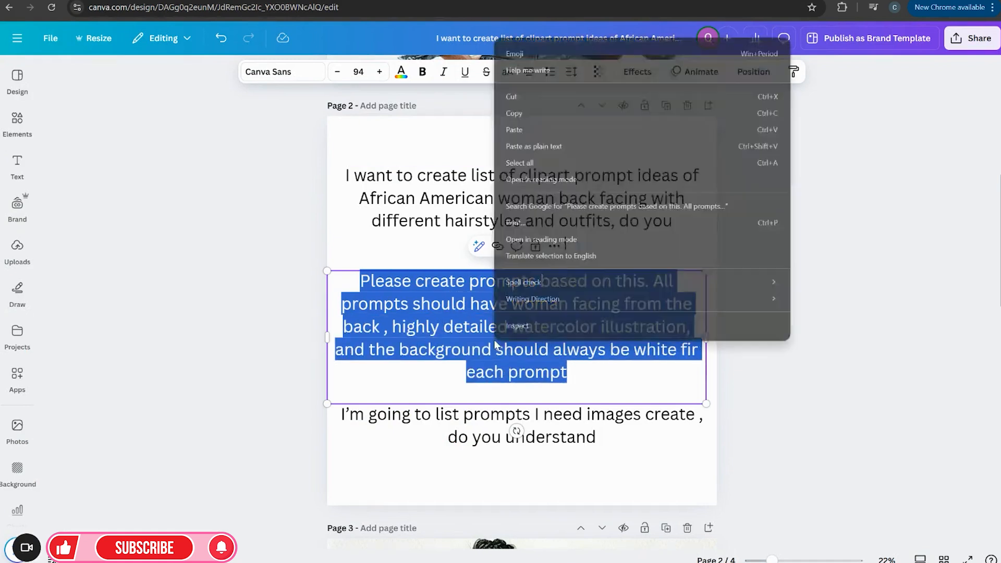
click(562, 114)
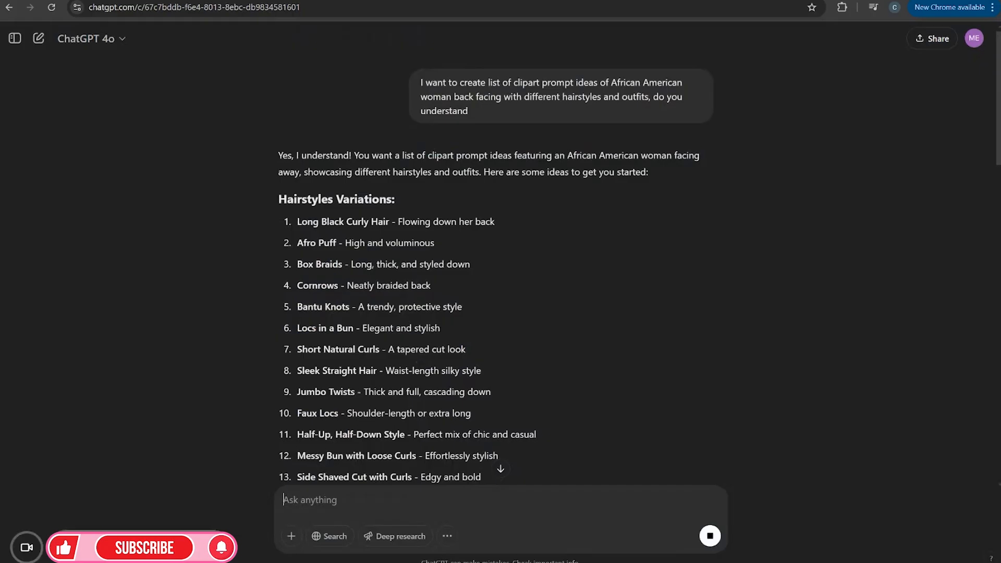
Back in the ChatGPT conversation, paste the copied instructions, correct "fir" to "for", and send the message.
scroll(538, 387, down, 10)
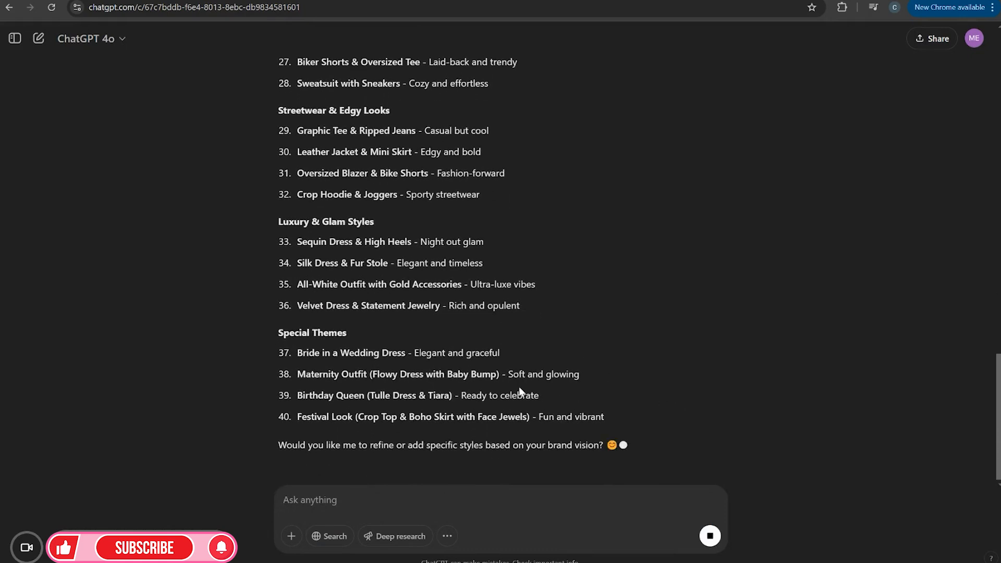
click(323, 502)
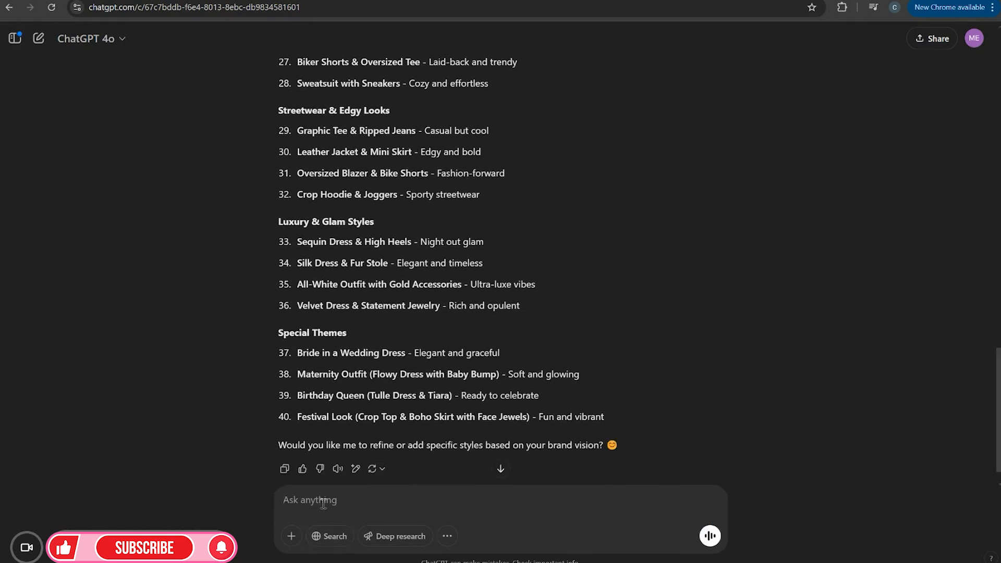
key(ctrl+v)
scroll(475, 458, down, 1)
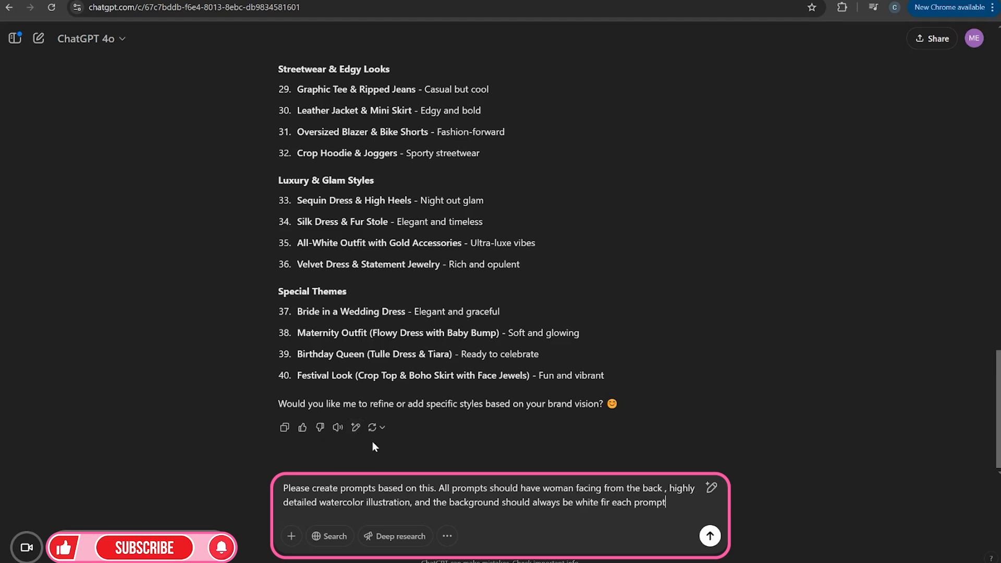
click(605, 502)
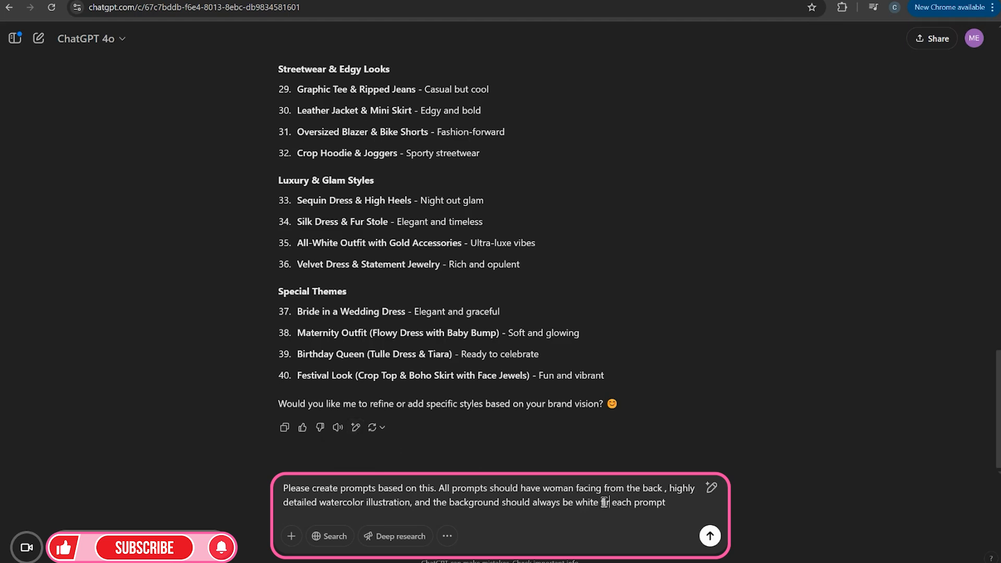
text(o)
key(Return)
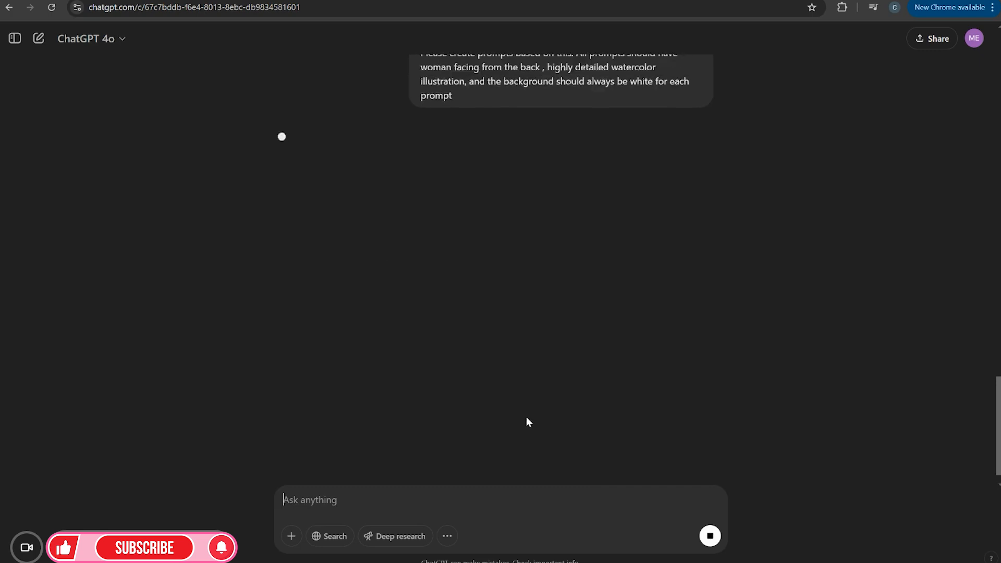
Examine the generated watercolor prompts by style category and compare them with the original hairstyle and outfit ideas.
scroll(528, 421, up, 3)
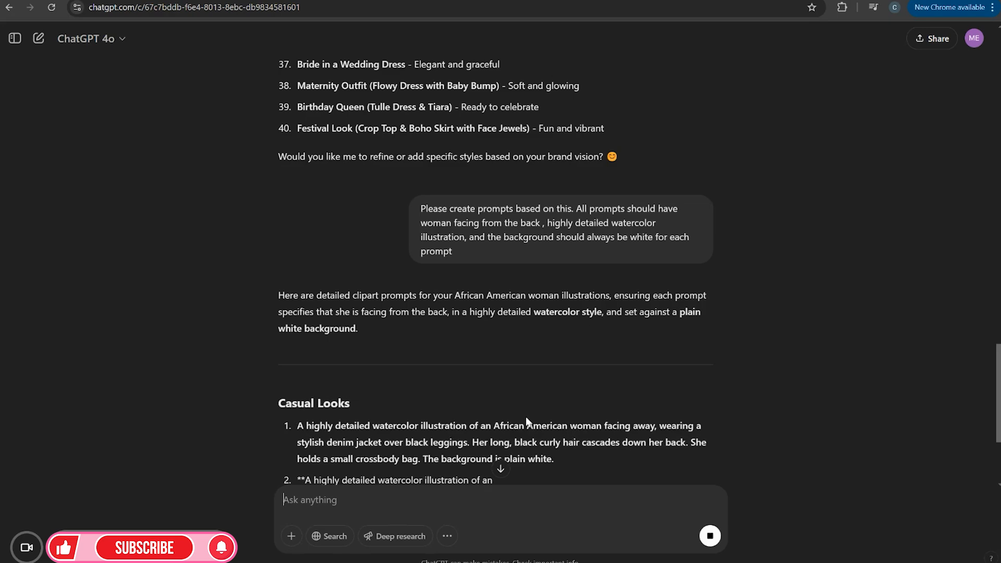
scroll(525, 417, down, 3)
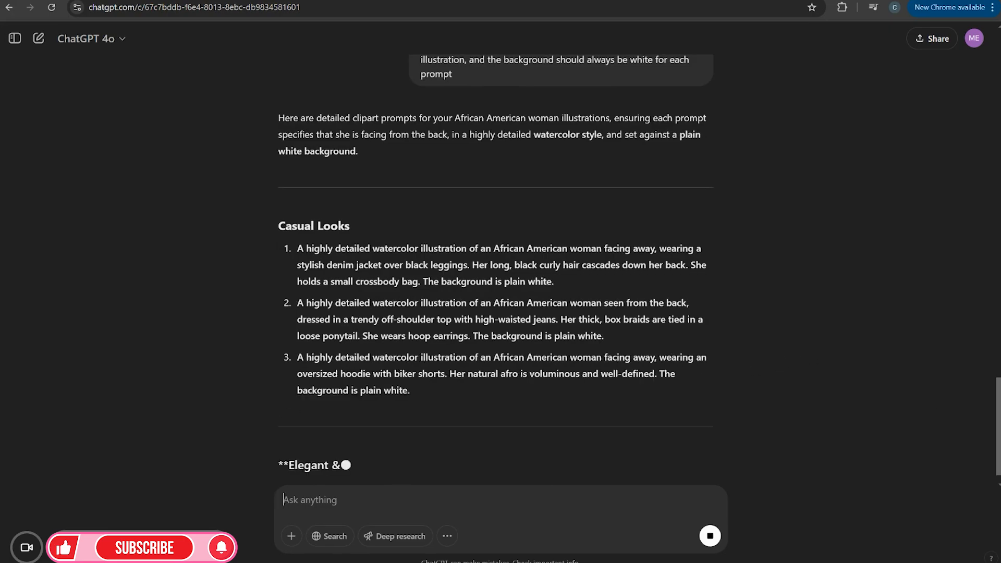
scroll(721, 331, up, 15)
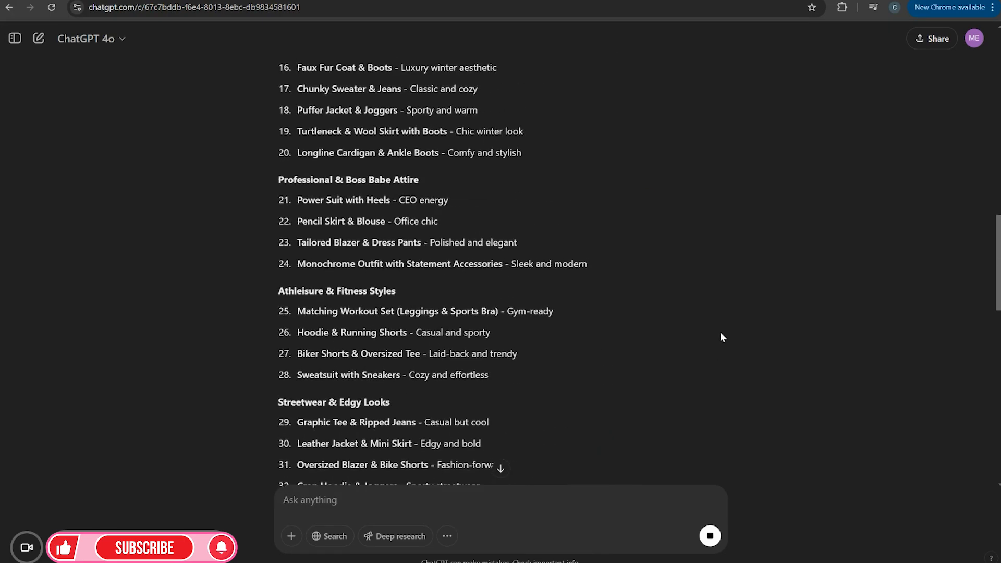
scroll(721, 338, up, 2)
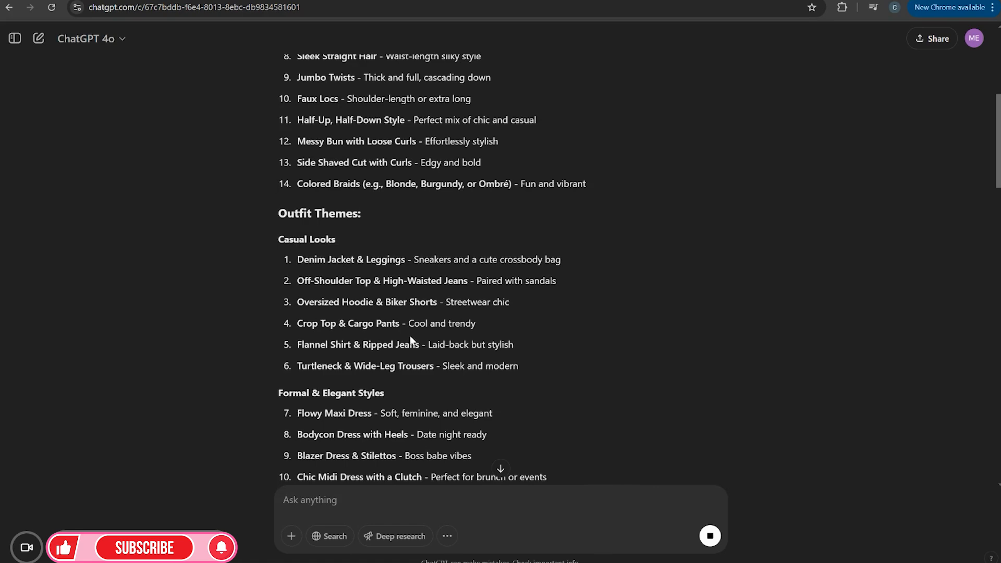
scroll(318, 245, up, 6)
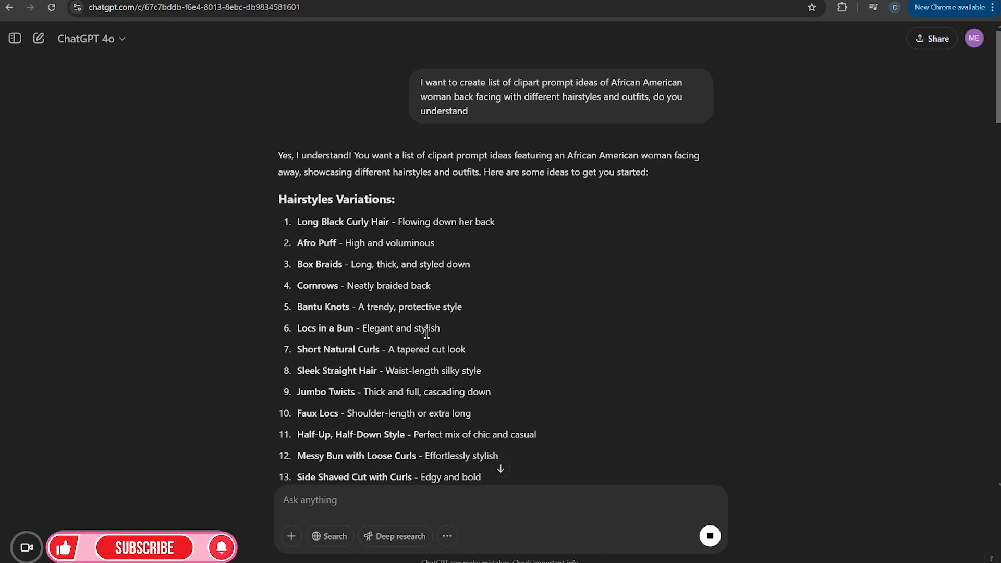
scroll(420, 308, down, 4)
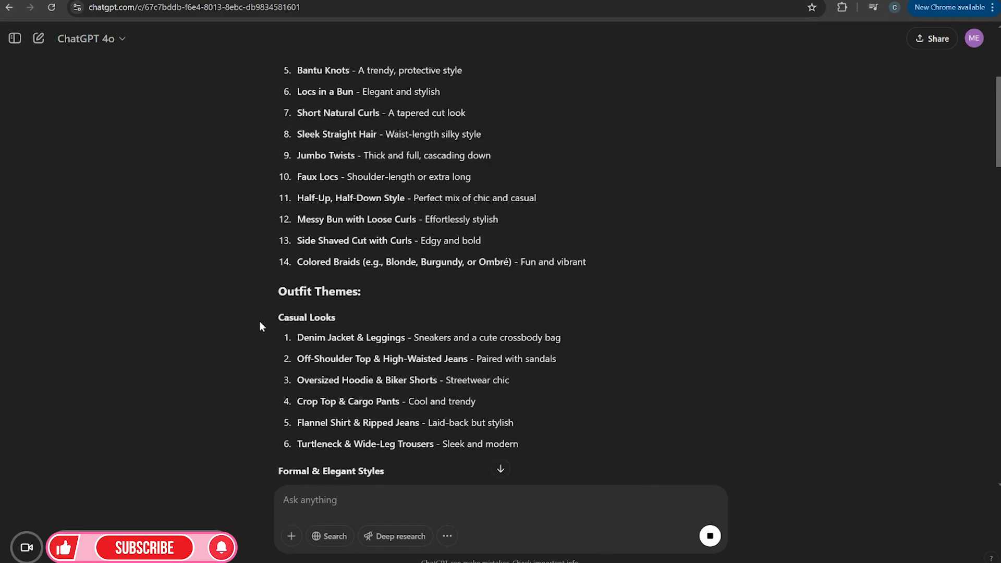
scroll(413, 326, down, 20)
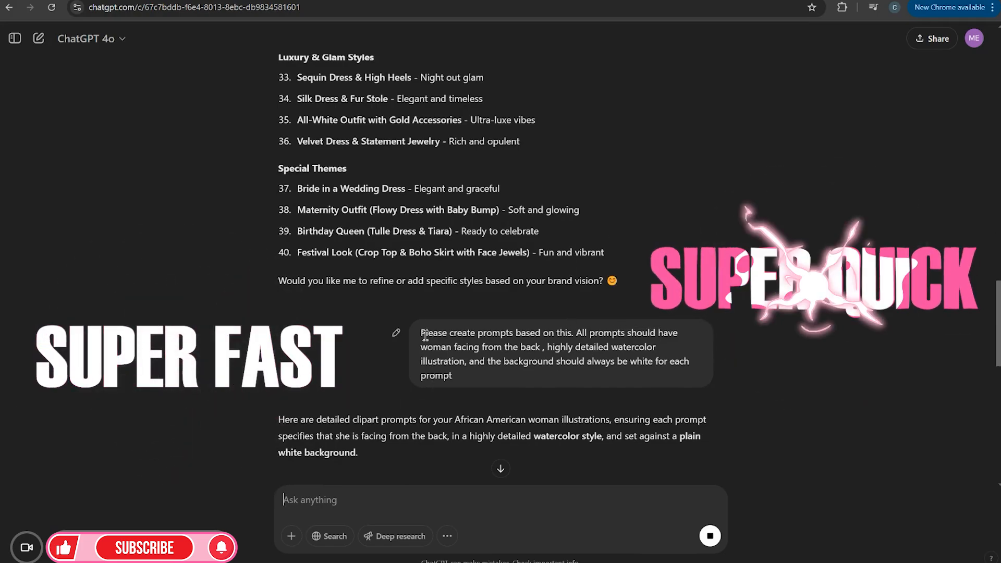
scroll(414, 336, down, 11)
scroll(410, 343, up, 5)
scroll(358, 346, down, 4)
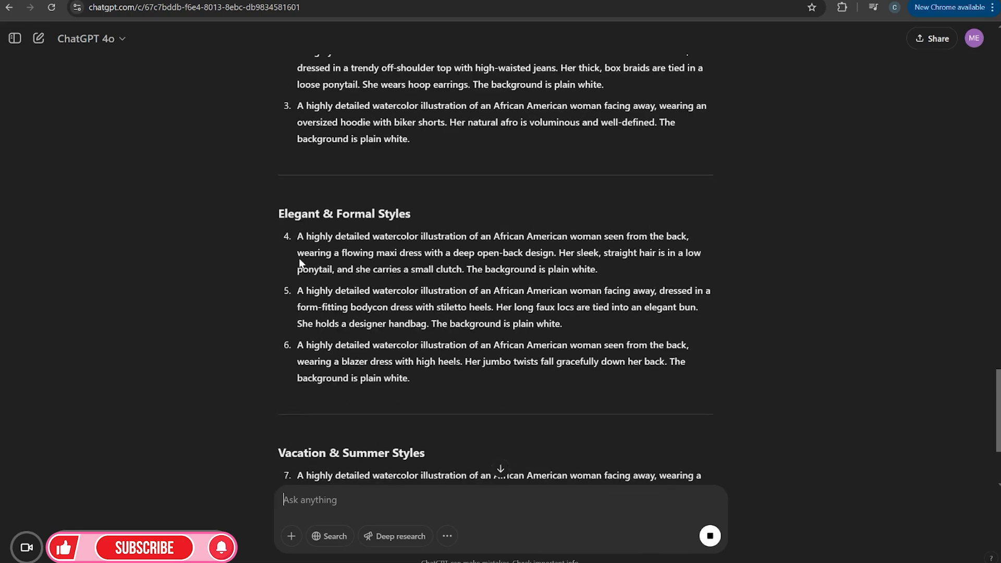
scroll(344, 287, down, 4)
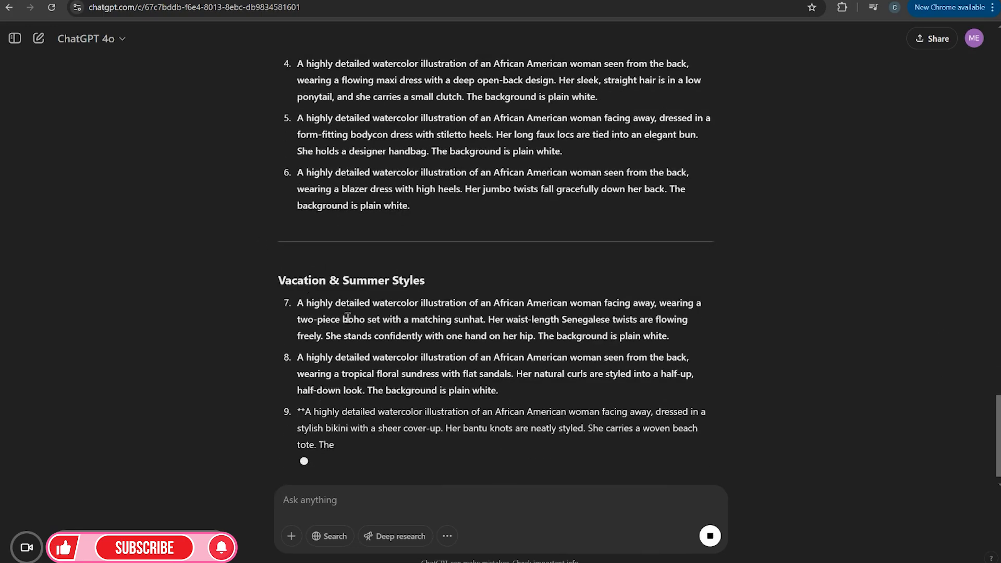
scroll(430, 392, up, 20)
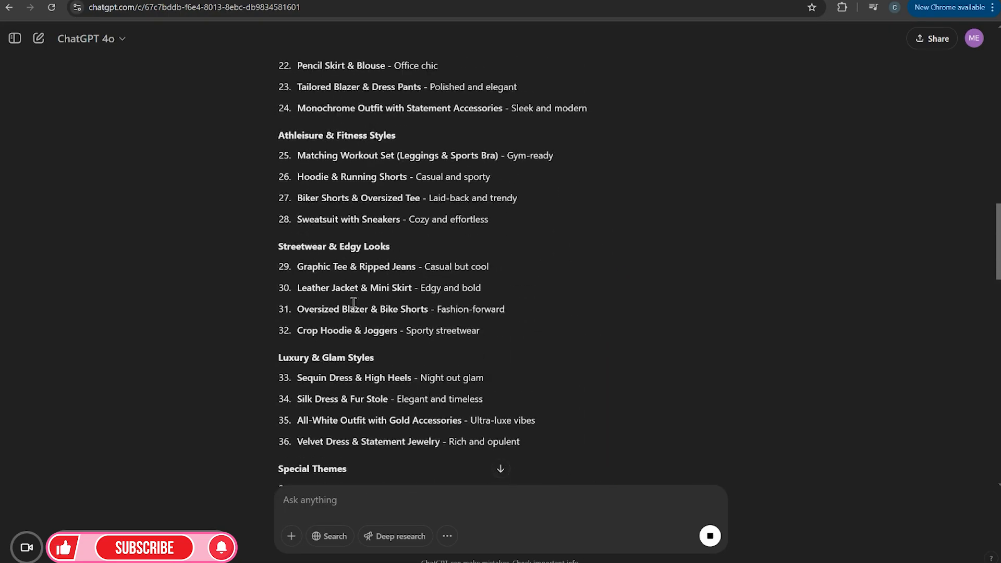
scroll(310, 360, down, 2)
scroll(341, 321, down, 15)
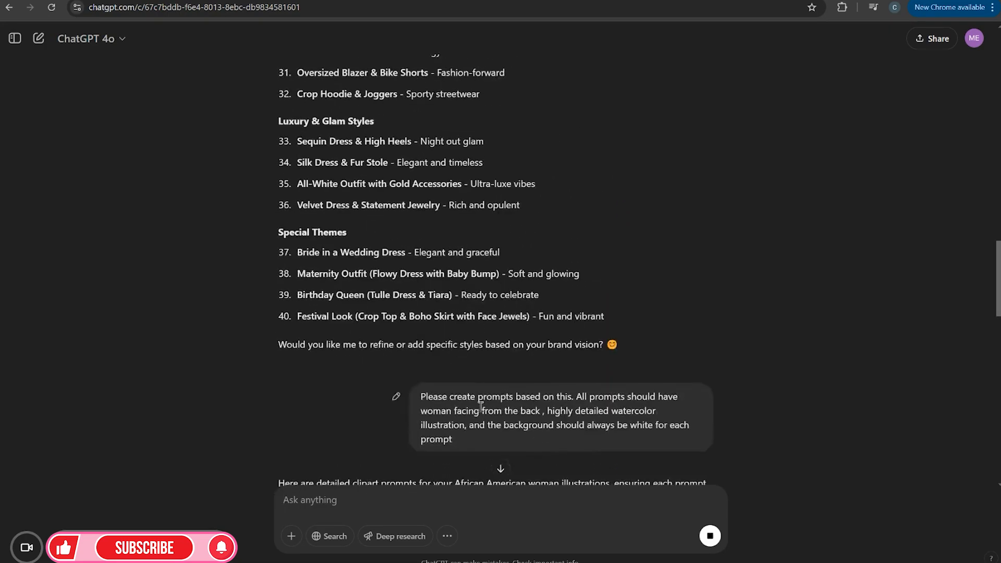
scroll(480, 397, down, 3)
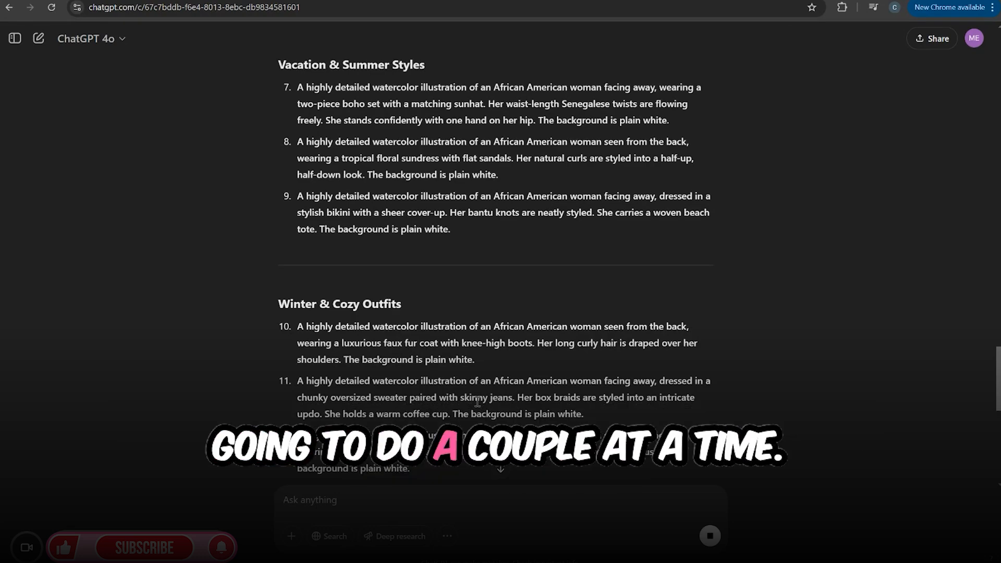
scroll(420, 301, up, 10)
scroll(420, 303, up, 6)
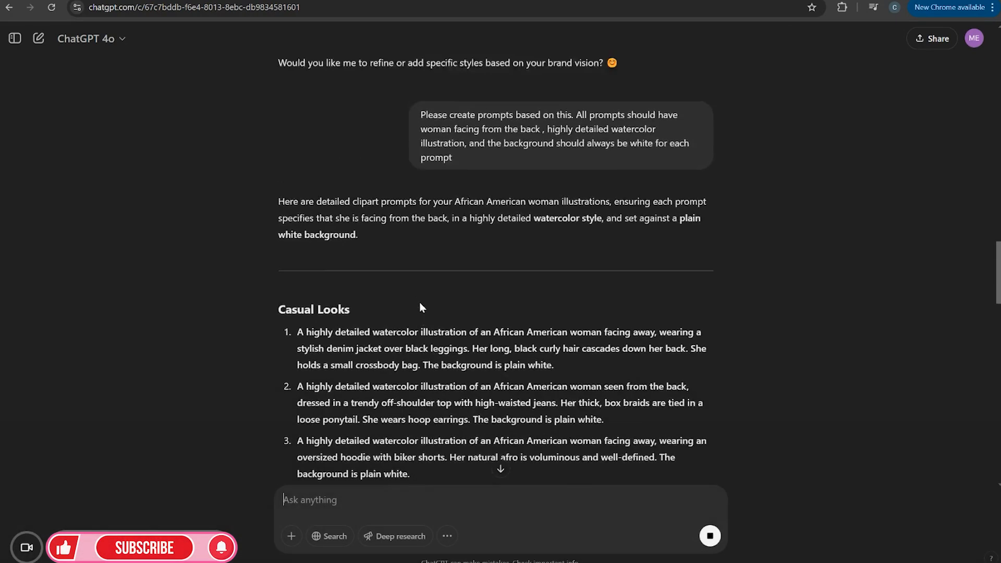
scroll(420, 303, down, 7)
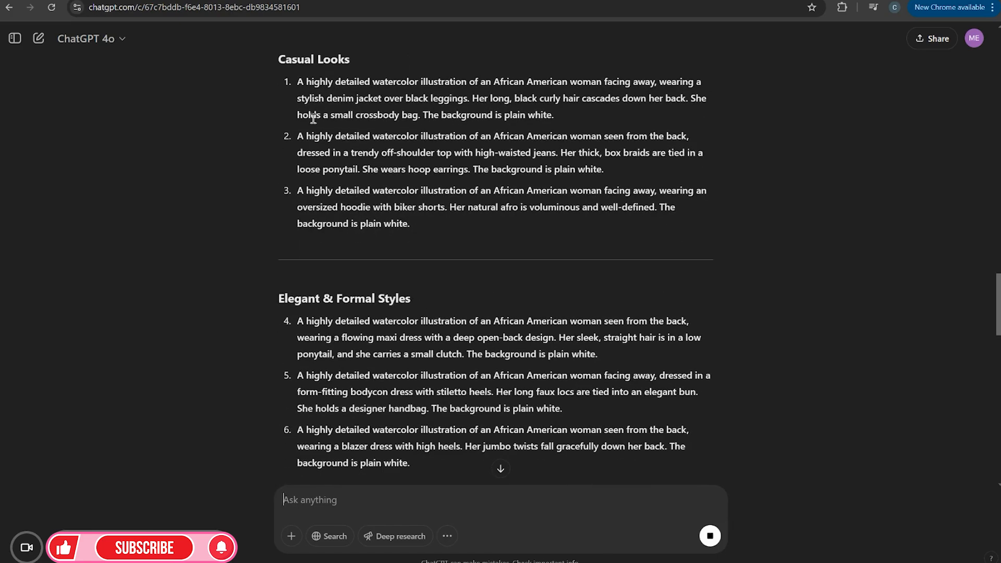
drag(297, 82, 422, 179)
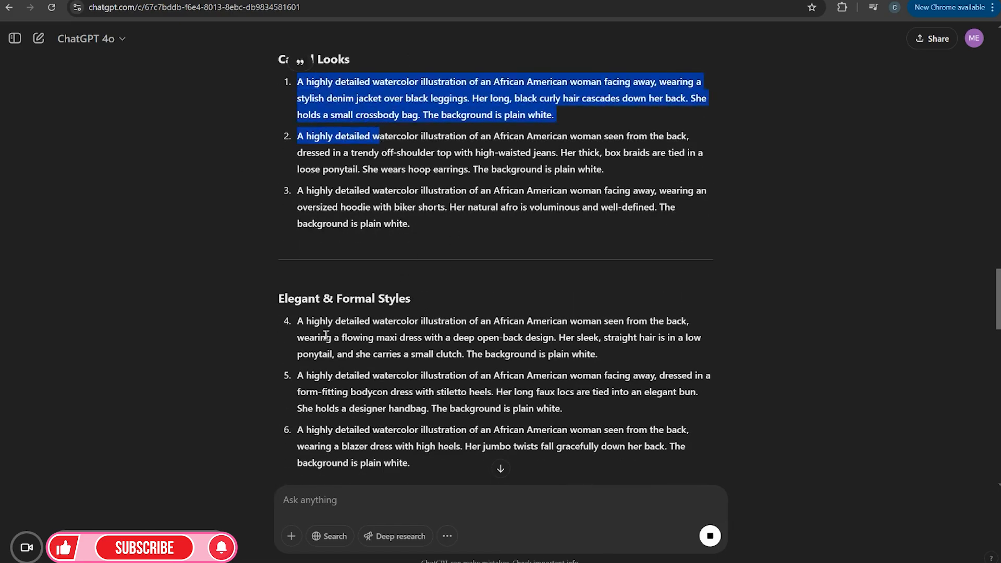
scroll(432, 364, up, 6)
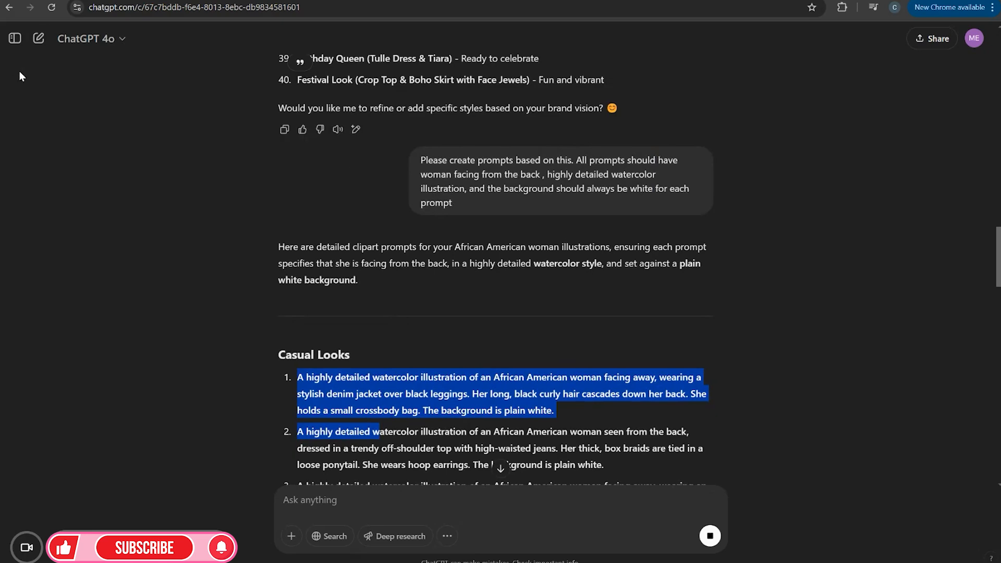
click(15, 38)
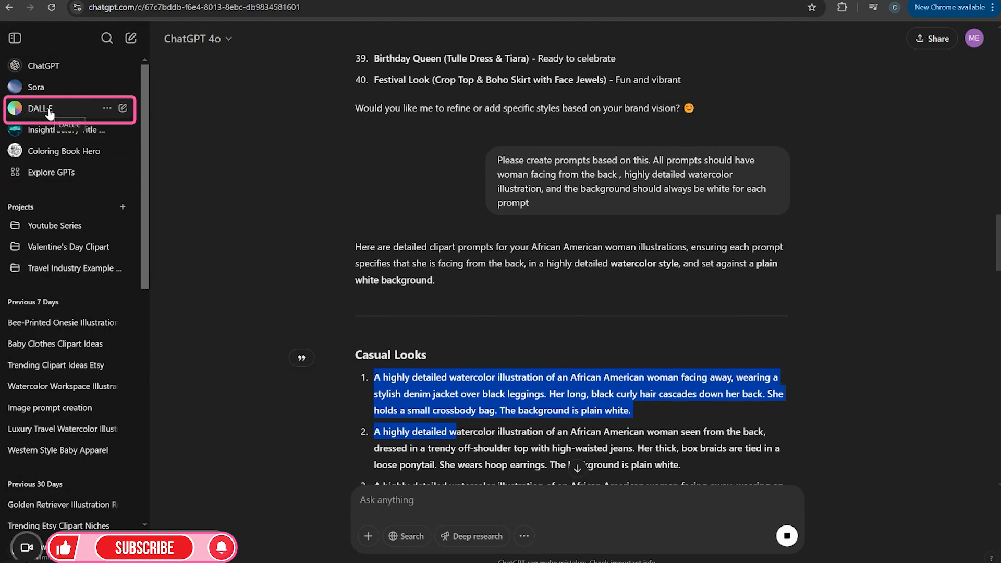
click(496, 330)
click(15, 38)
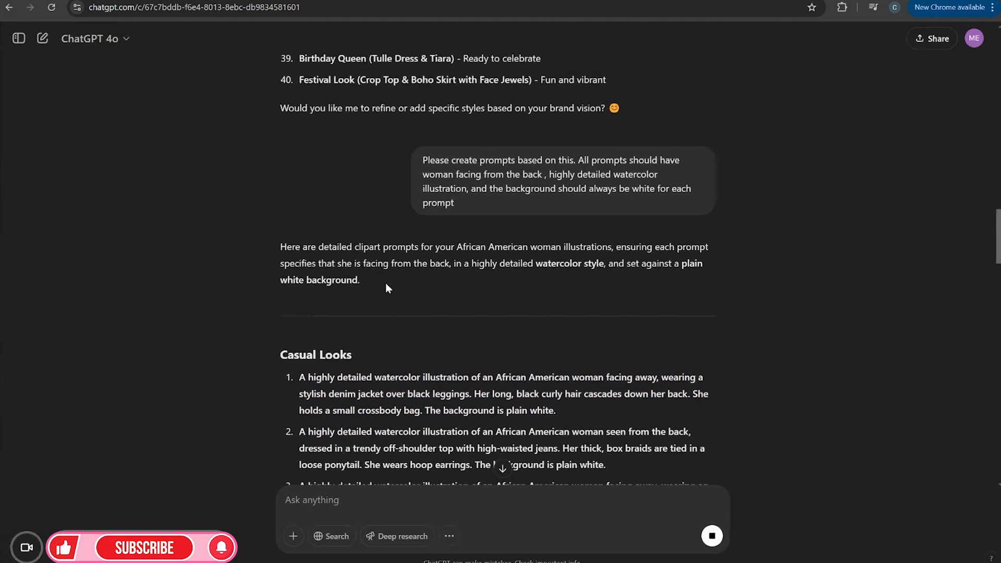
Review the generated prompts from Casual Looks through Winter & Cozy Outfits.
scroll(388, 289, down, 3)
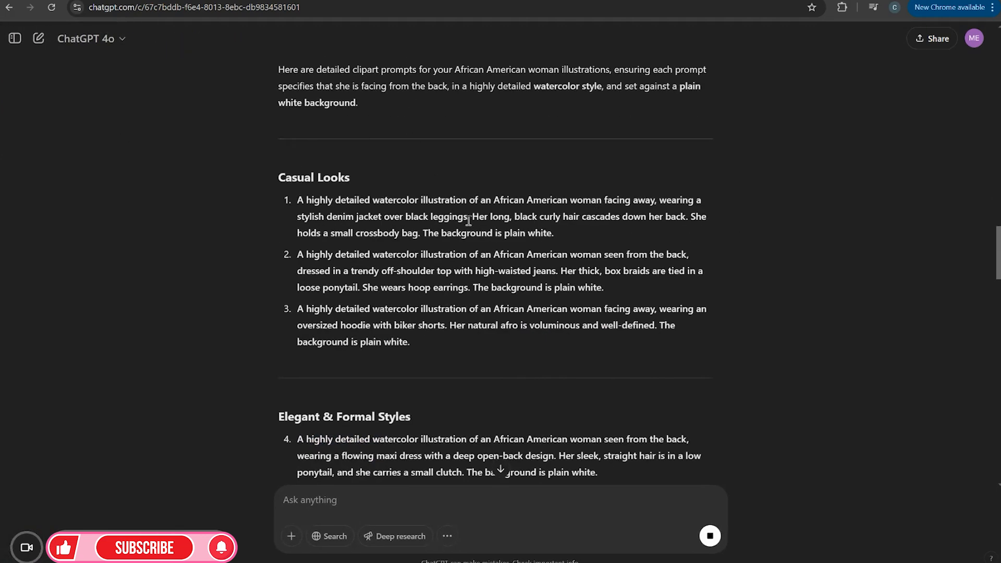
scroll(391, 215, down, 1)
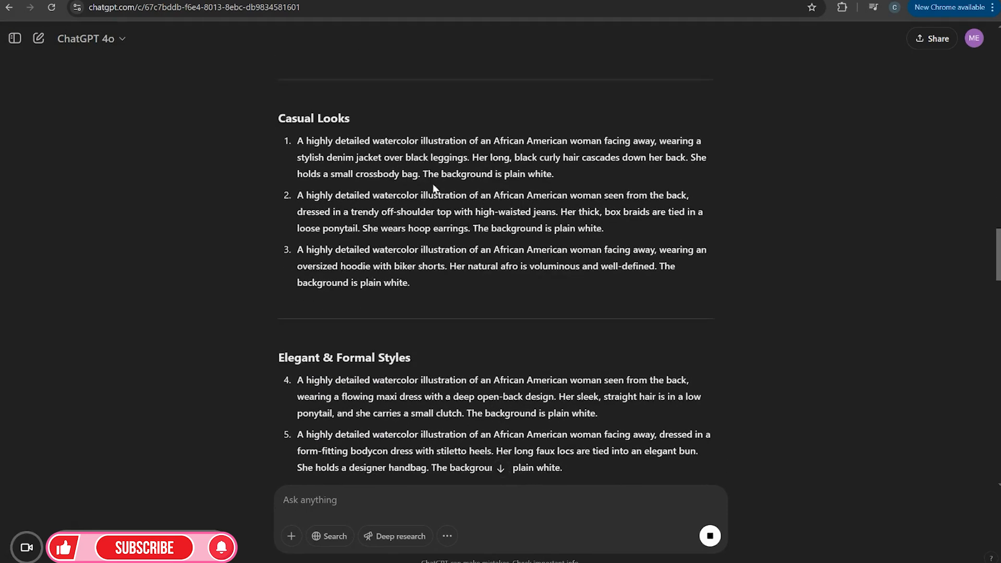
scroll(393, 239, down, 6)
scroll(395, 281, down, 2)
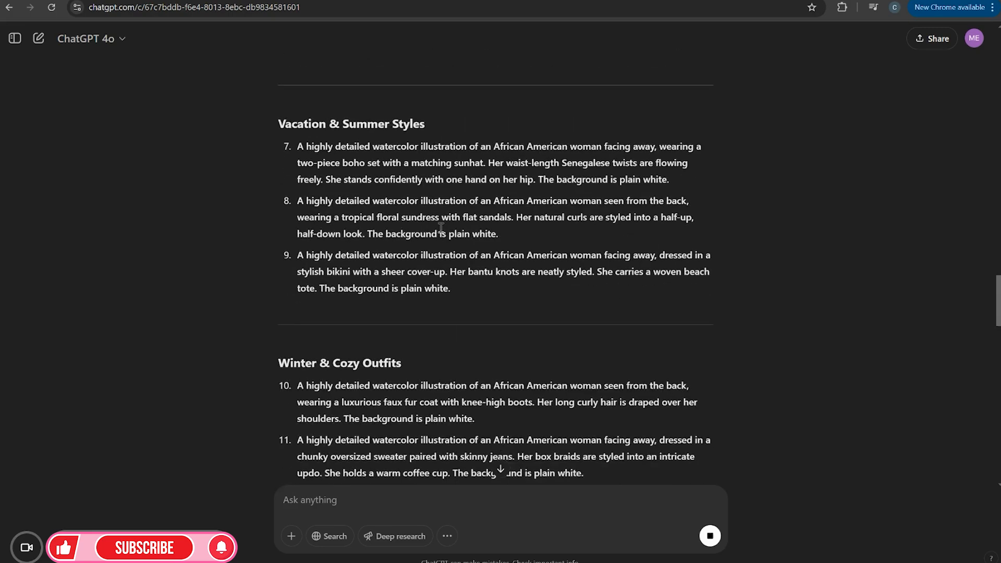
scroll(441, 229, up, 10)
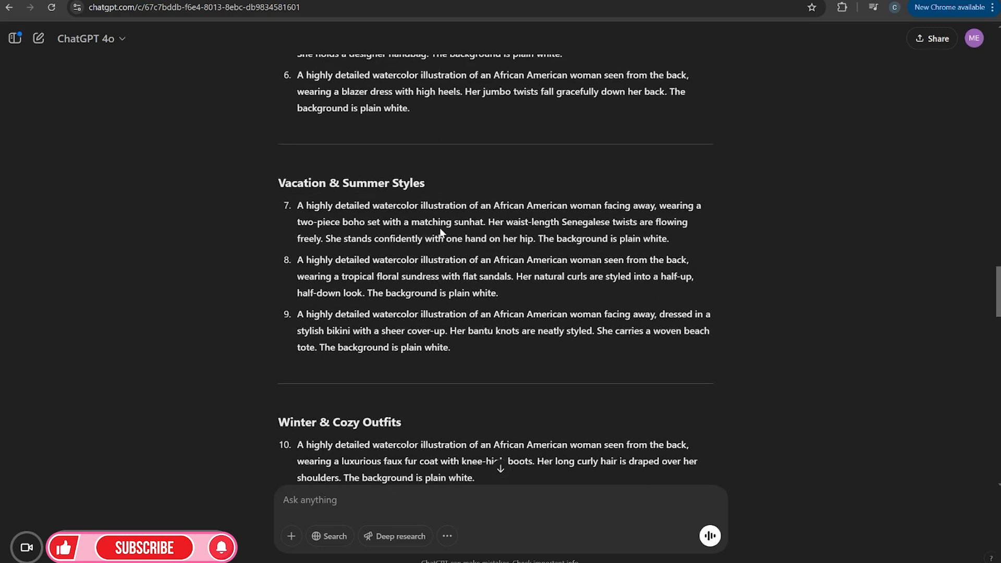
scroll(440, 237, up, 1)
scroll(412, 281, down, 5)
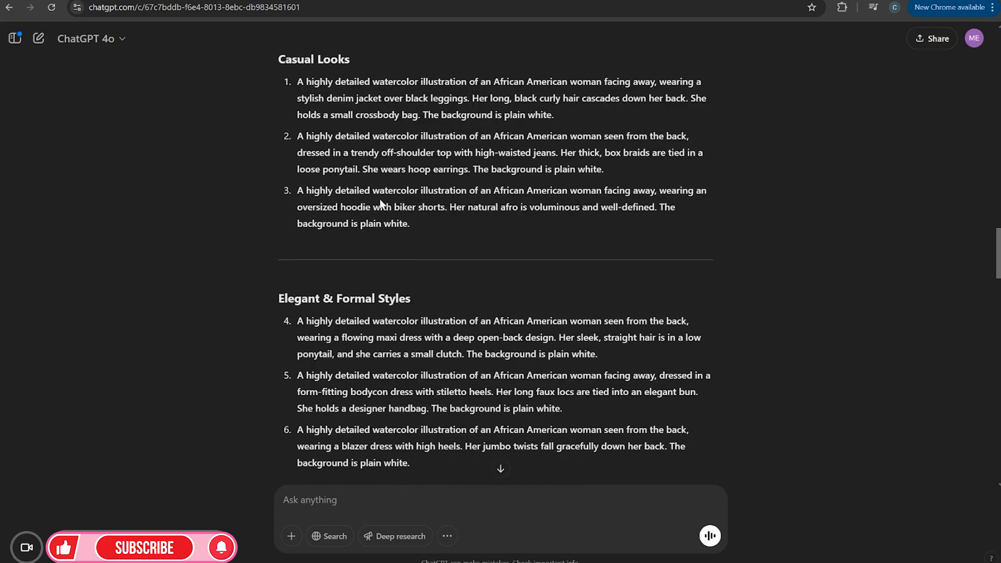
Copy the three Casual Looks prompts, switch to the Canva design, add a blank page after page 2, and paste them there.
drag(300, 82, 417, 218)
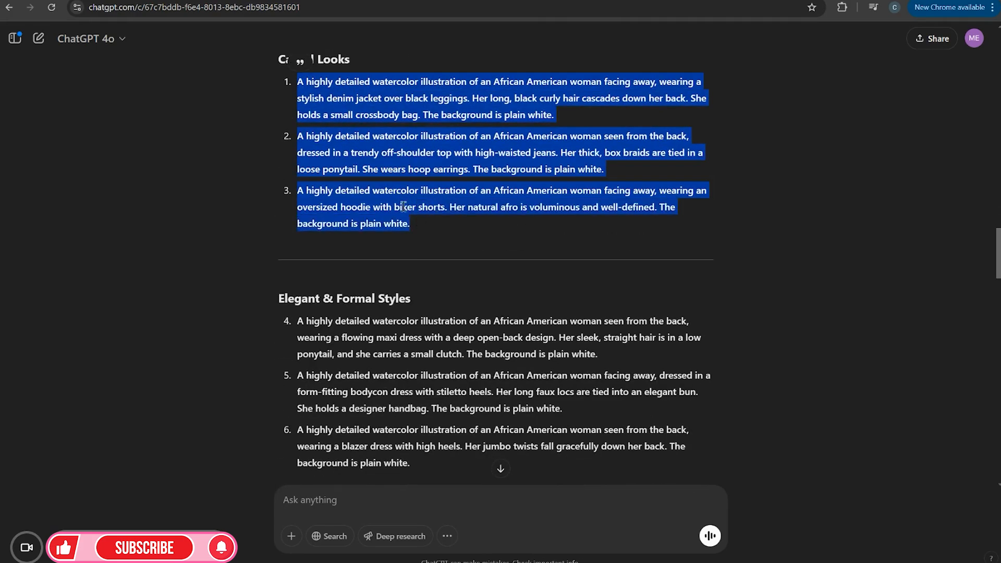
right_click(381, 177)
click(412, 191)
key(ctrl+Tab)
click(709, 105)
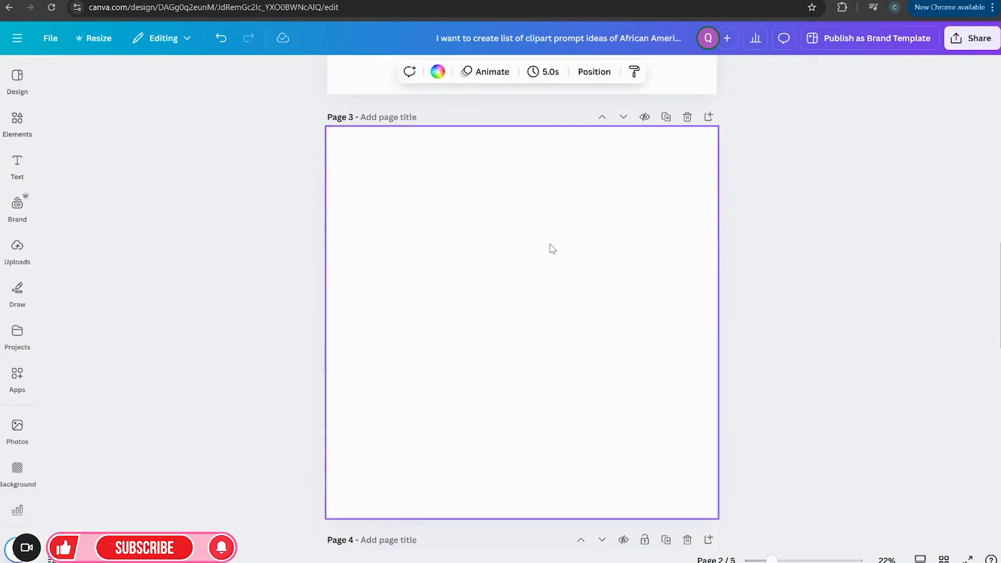
right_click(488, 225)
click(531, 285)
Resize the pasted prompt text box so it spans most of page 3's width with all three prompts on the page.
scroll(663, 376, down, 4)
drag(672, 368, 590, 196)
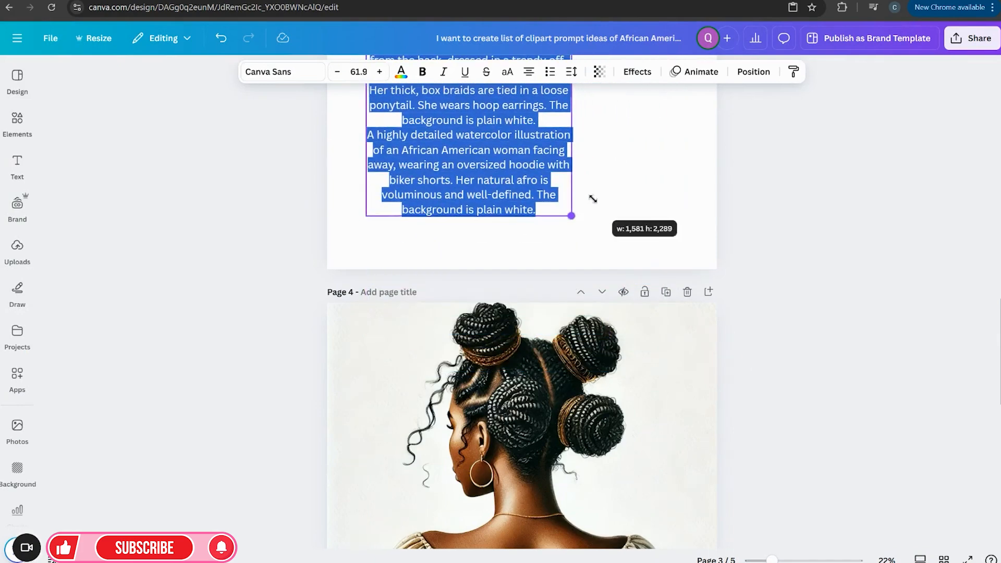
scroll(632, 233, up, 4)
drag(572, 302, 686, 271)
click(647, 146)
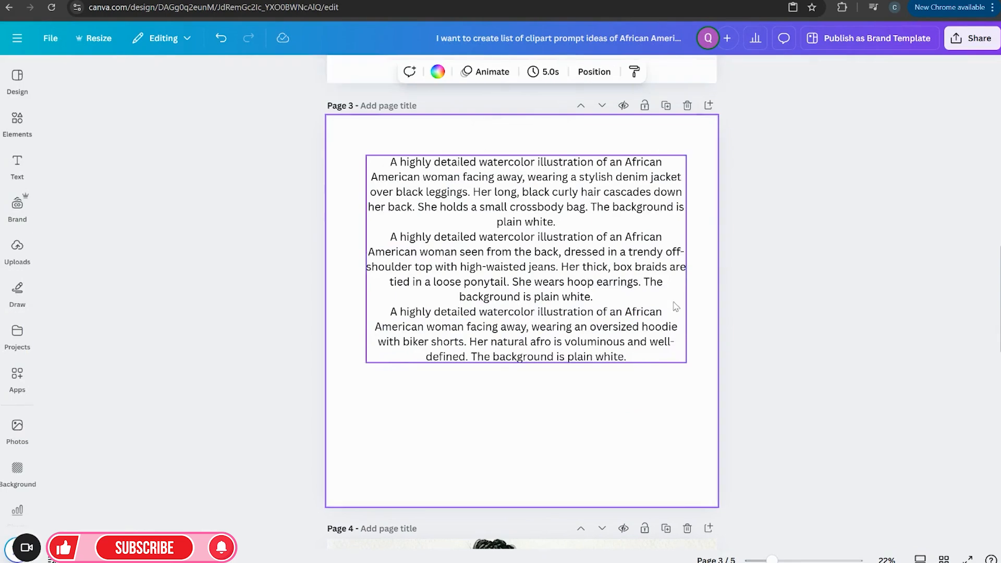
Add an empty line below the last prompt in the page 3 text box.
click(655, 357)
click(647, 357)
triple_click(645, 358)
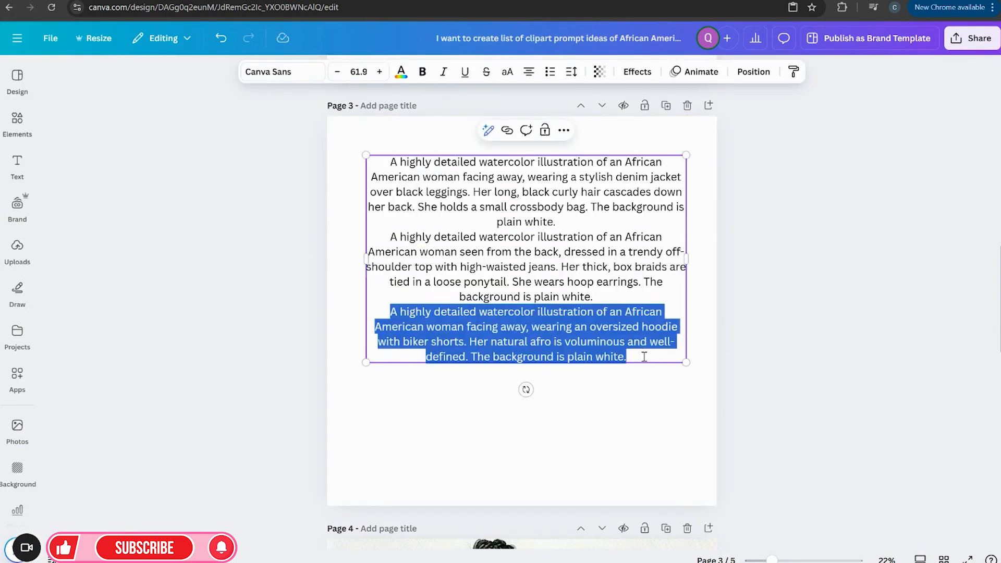
click(645, 358)
key(Return)
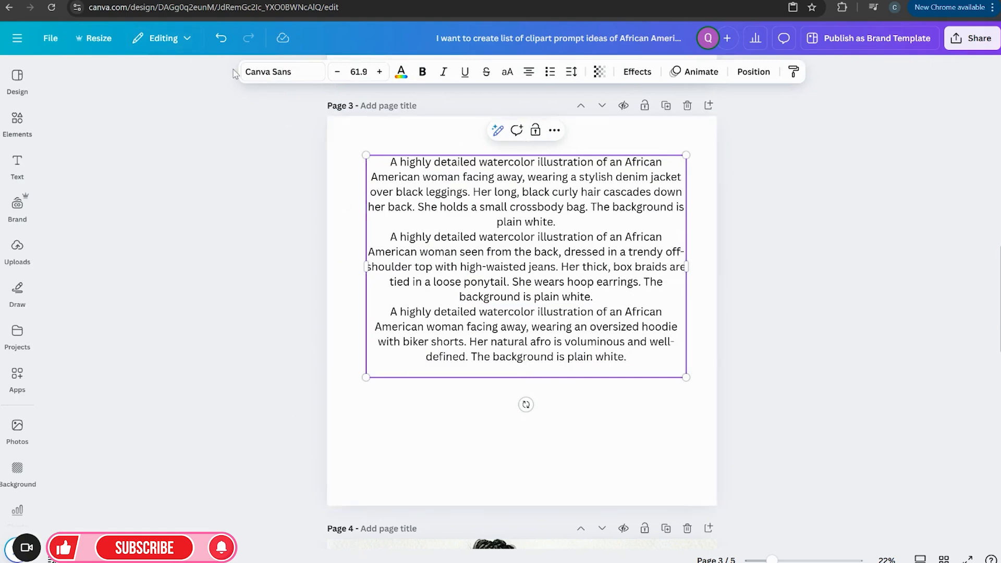
Switch back to the ChatGPT conversation and copy complete prompts 10 and 11 under Winter & Cozy Outfits.
key(alt+Tab)
scroll(721, 374, down, 3)
scroll(693, 370, down, 5)
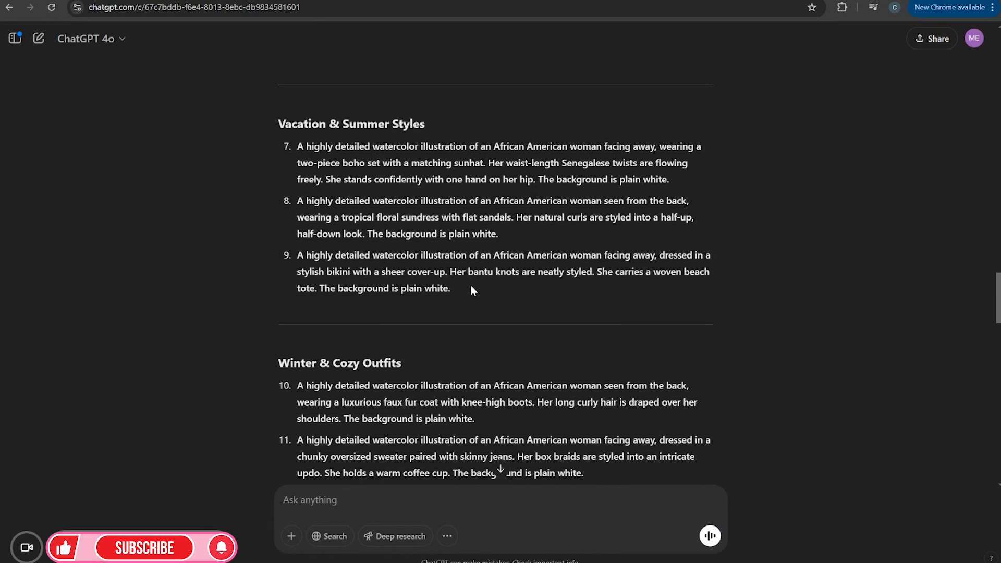
scroll(472, 290, down, 4)
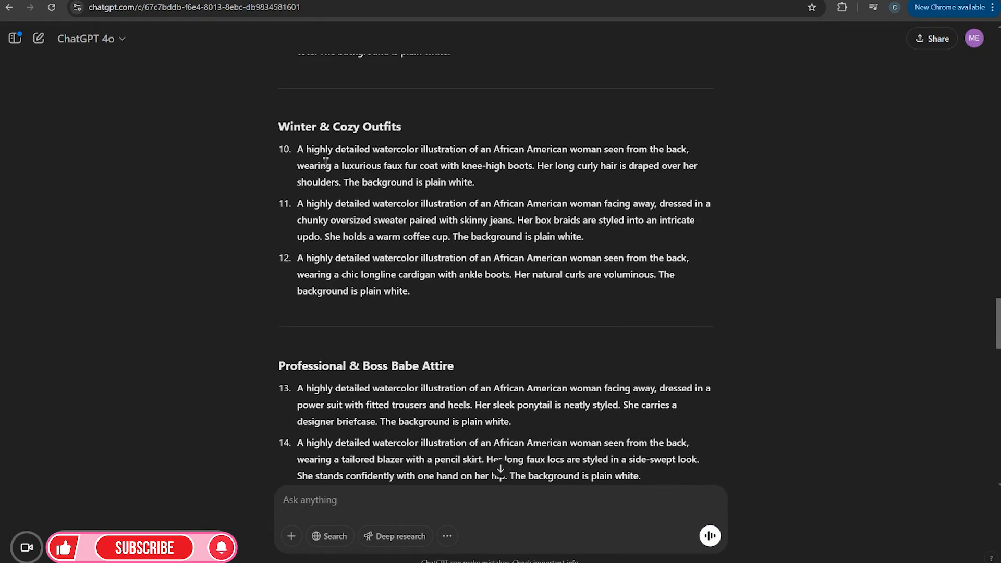
drag(303, 149, 577, 249)
right_click(418, 190)
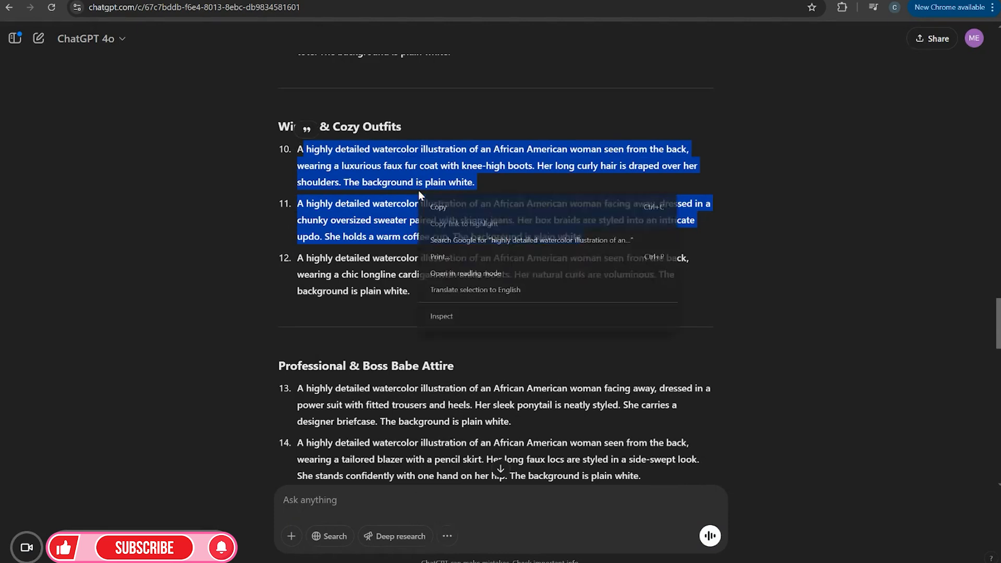
click(437, 206)
drag(296, 150, 584, 234)
right_click(475, 211)
click(502, 224)
Return to the Canva design and paste the two winter prompts below the casual prompts on page 3.
click(131, 1)
click(603, 371)
key(Return)
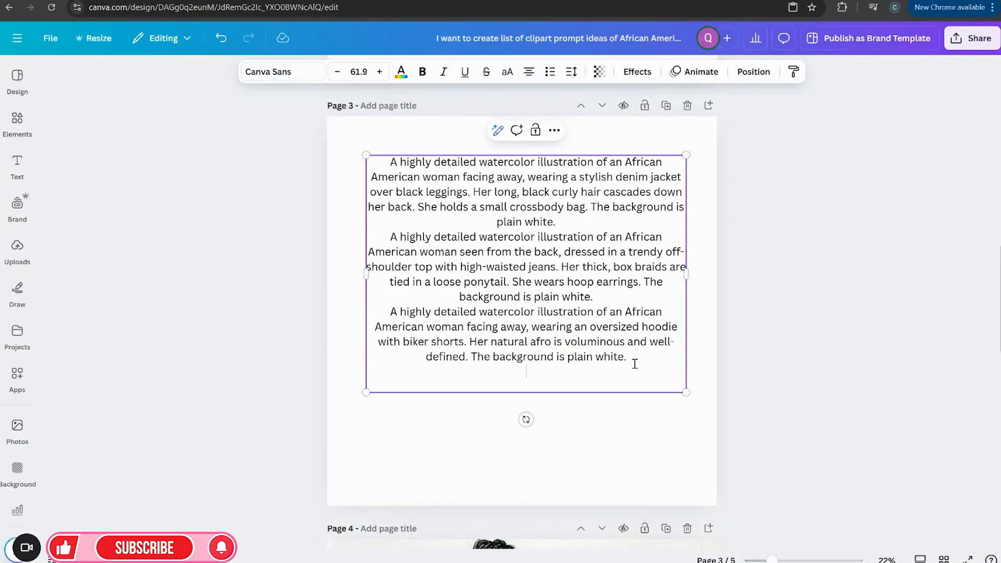
key(ctrl+v)
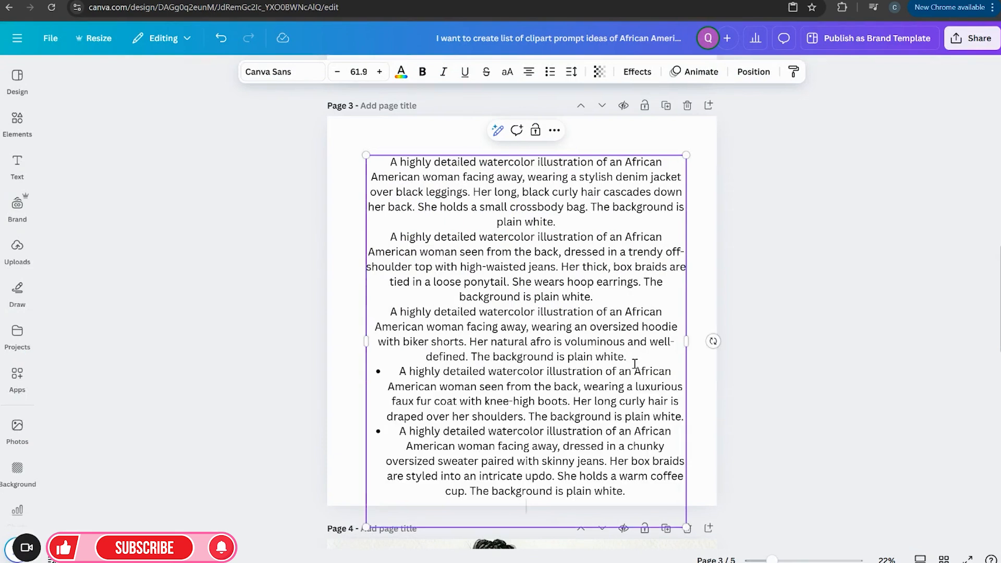
Remove the bullets from the two pasted winter prompts and move the text box up to fit within page 3.
click(391, 369)
key(BackSpace)
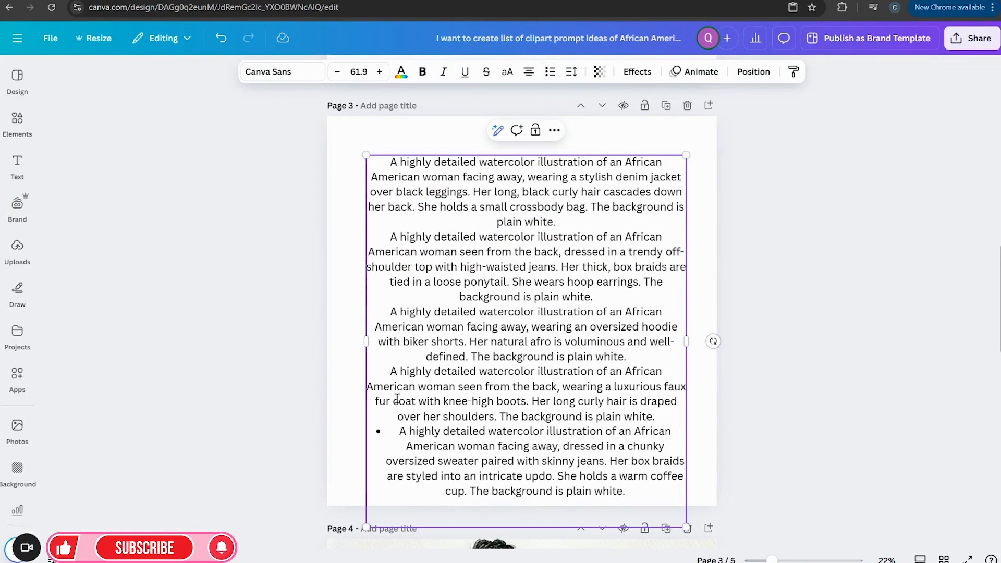
click(401, 431)
key(BackSpace)
click(913, 380)
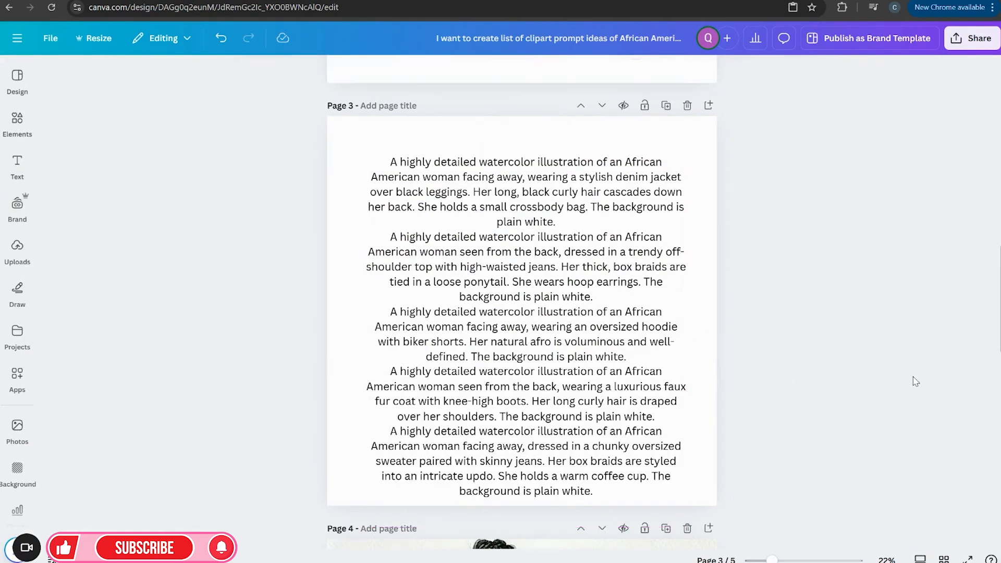
drag(655, 364, 655, 334)
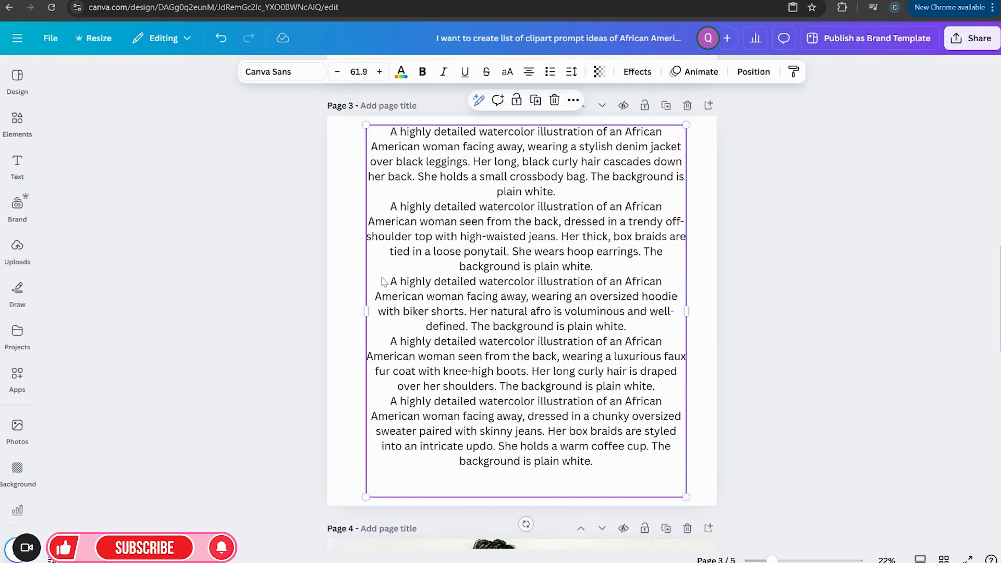
Copy all five prompts from the page 3 text box.
click(398, 137)
drag(393, 133, 615, 456)
right_click(532, 381)
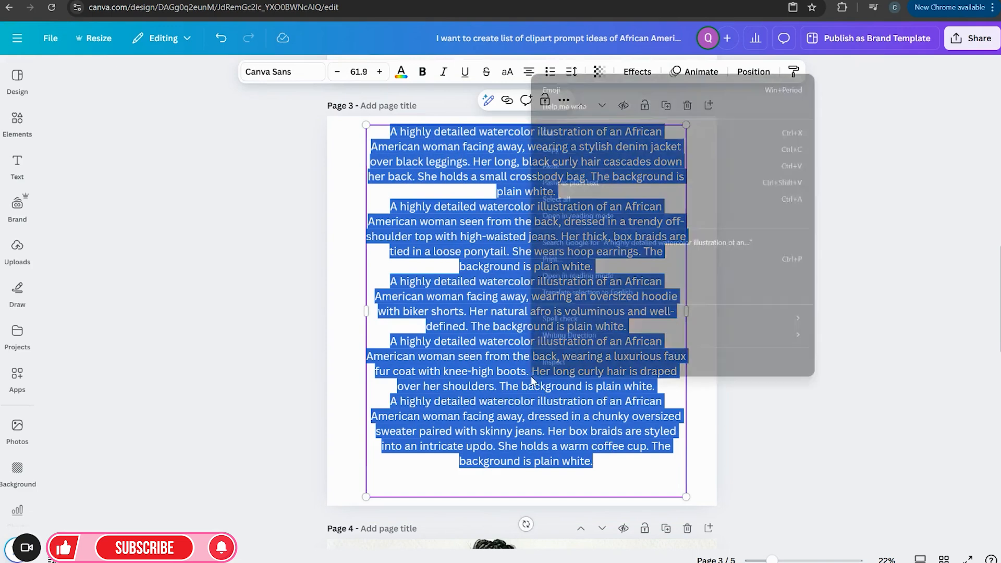
click(576, 149)
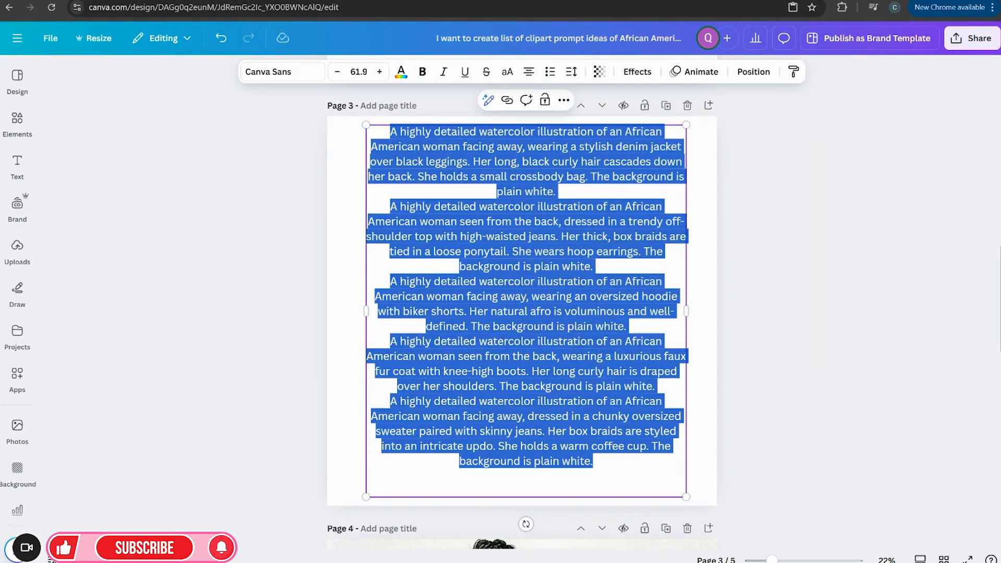
Switch back to ChatGPT, open the DALL·E GPT, and hide the conversation sidebar.
click(183, 0)
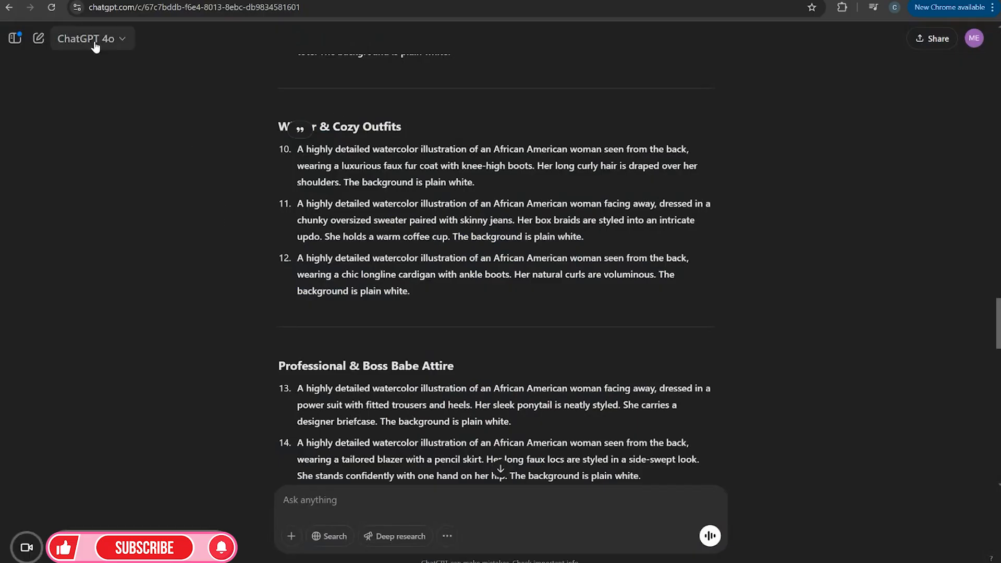
click(16, 40)
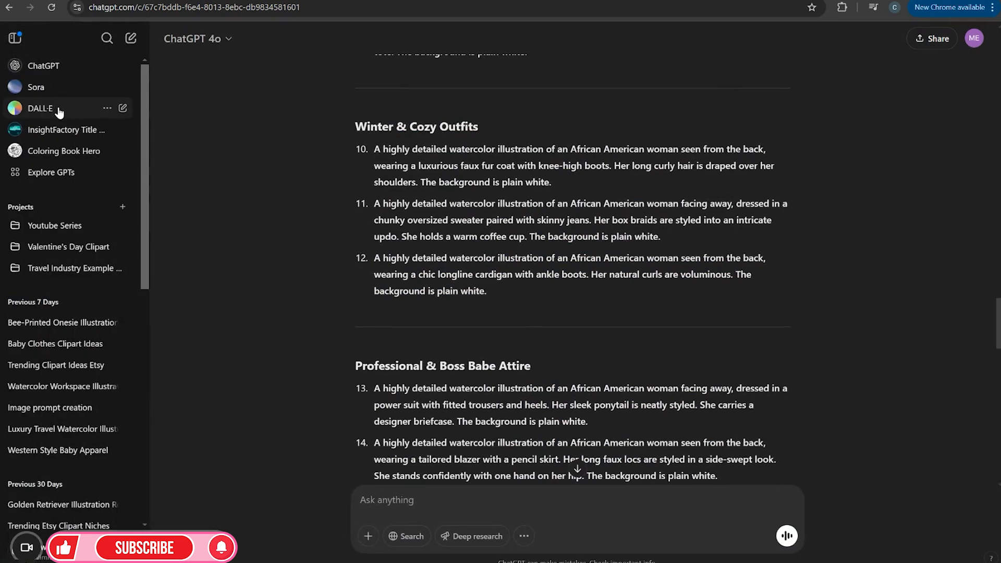
click(59, 112)
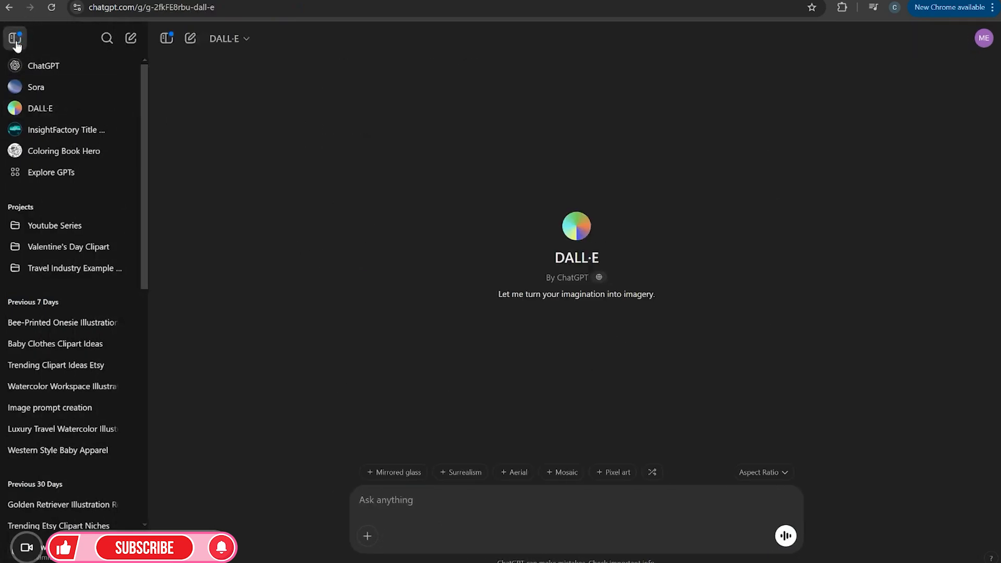
click(16, 41)
Send DALL·E the message "I am going to list prompts and I want you to generate images, do you understand".
click(358, 499)
text(I am going to)
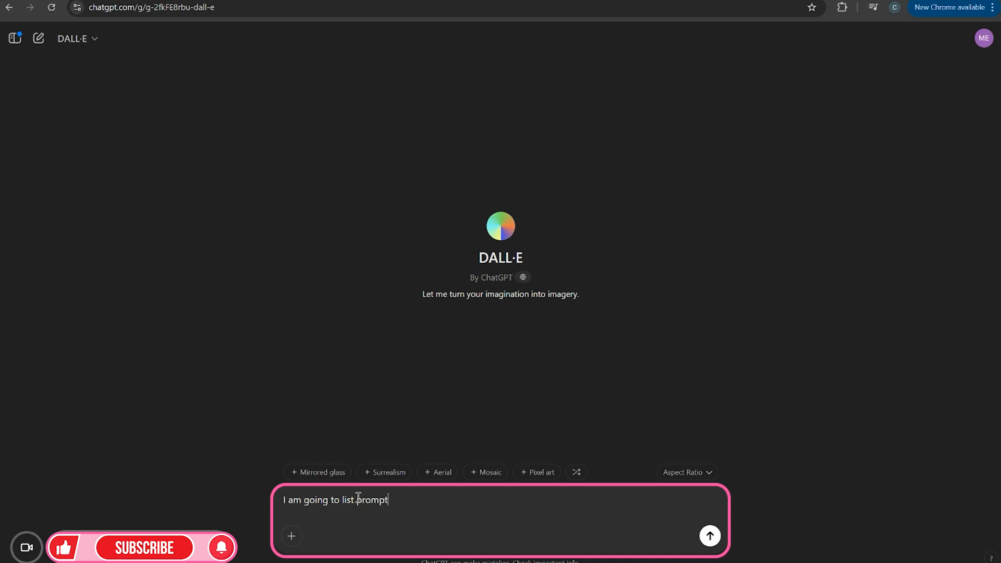
text(list prompts and I want you to generate imag)
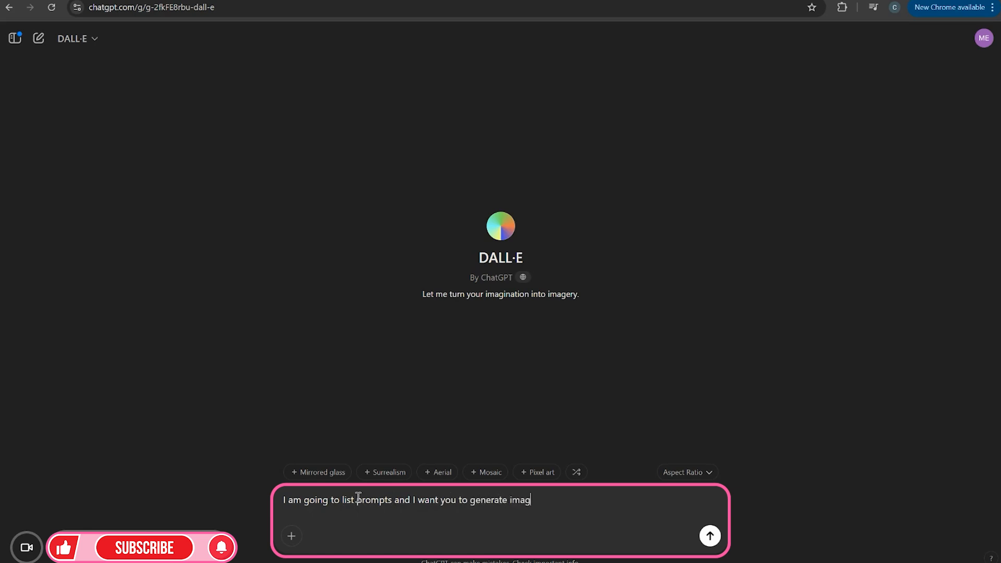
text(es, do you understand)
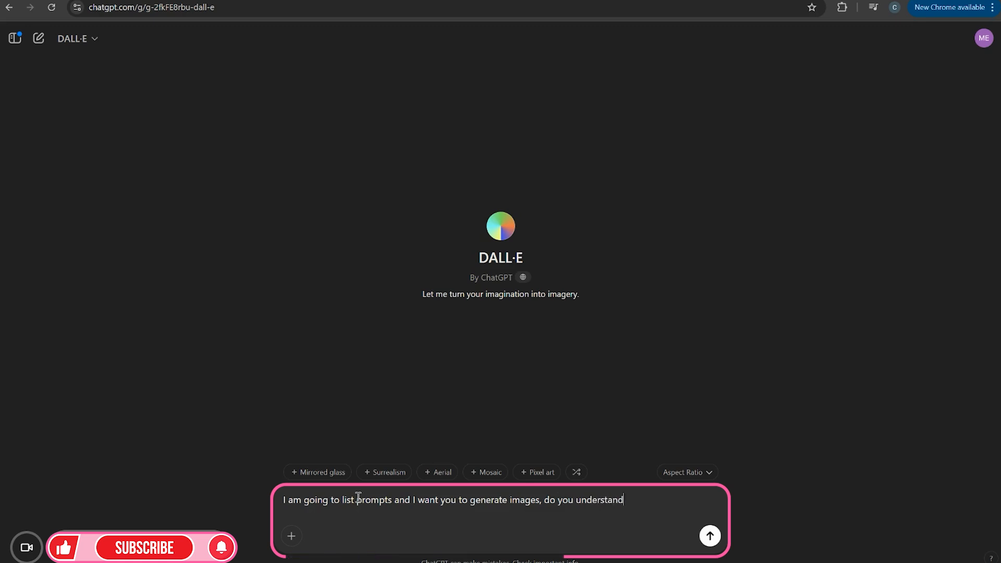
key(Return)
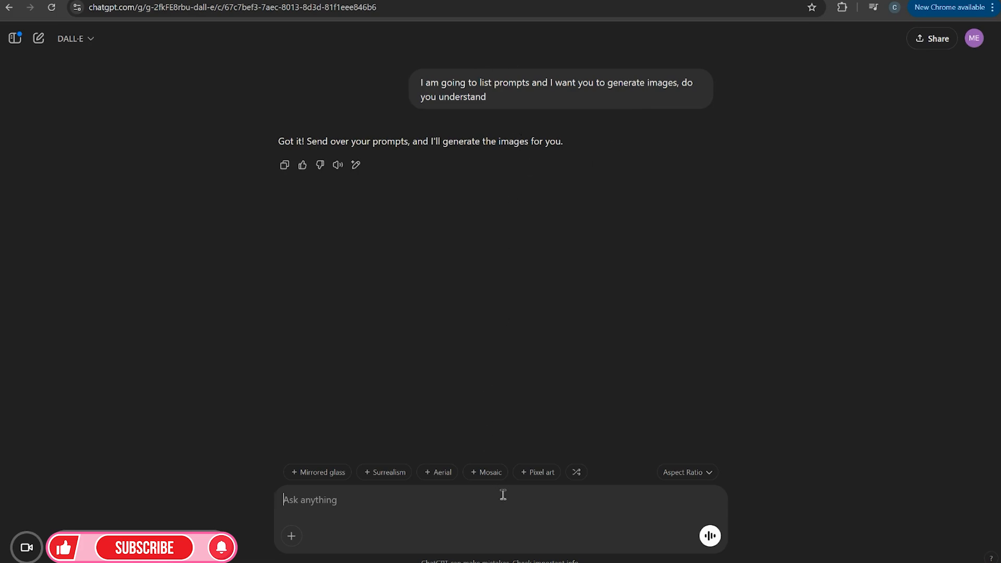
Paste the five copied prompts into the DALL·E conversation and send them.
key(ctrl+v)
scroll(503, 494, down, 3)
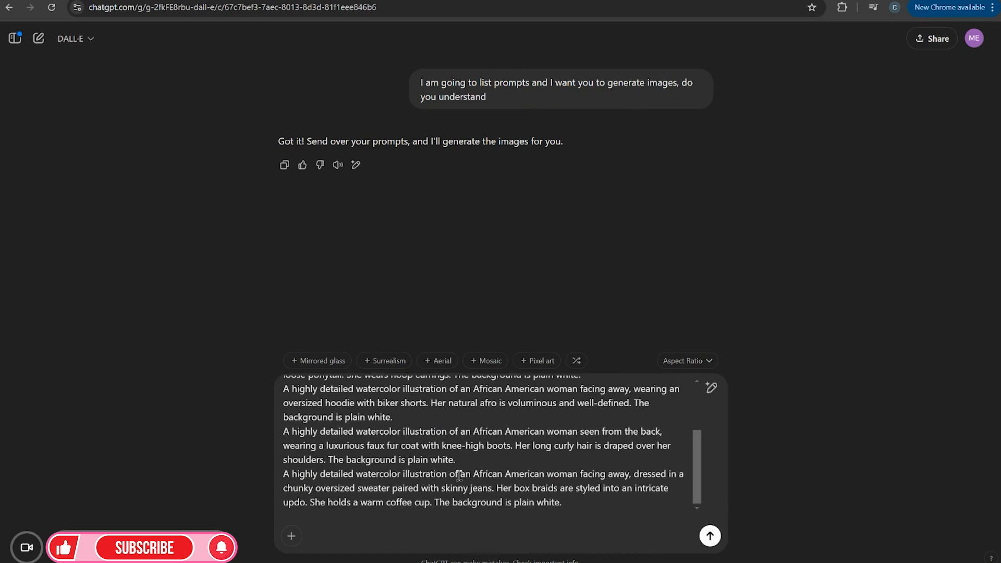
click(703, 542)
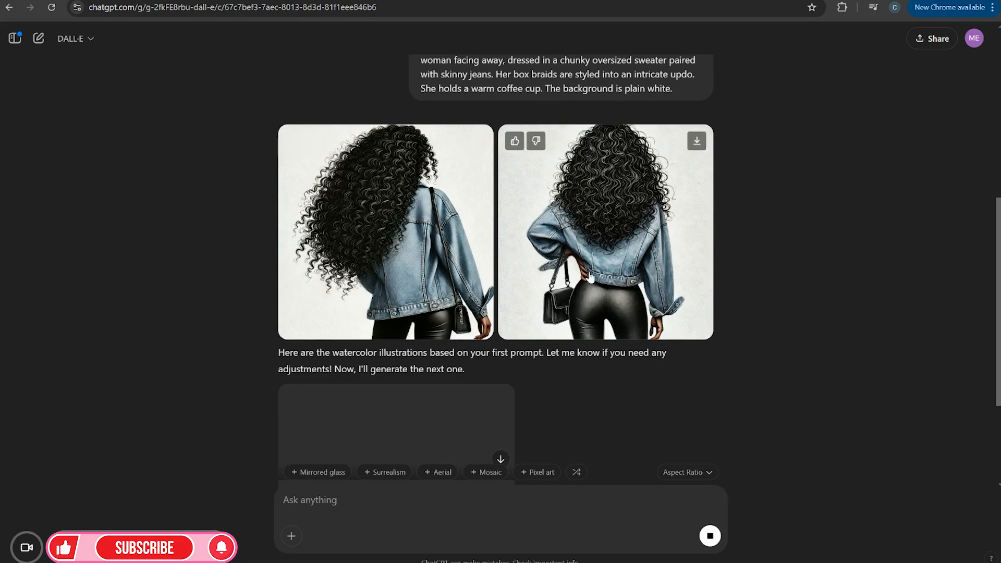
Compare the generated watercolor images with the corresponding prompts in the sent message.
scroll(622, 321, up, 10)
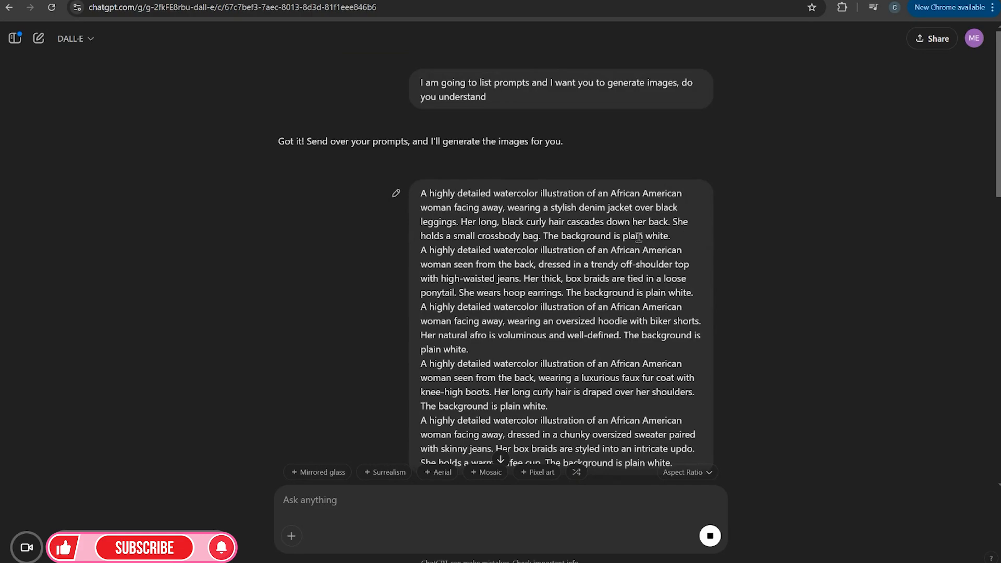
scroll(573, 245, down, 6)
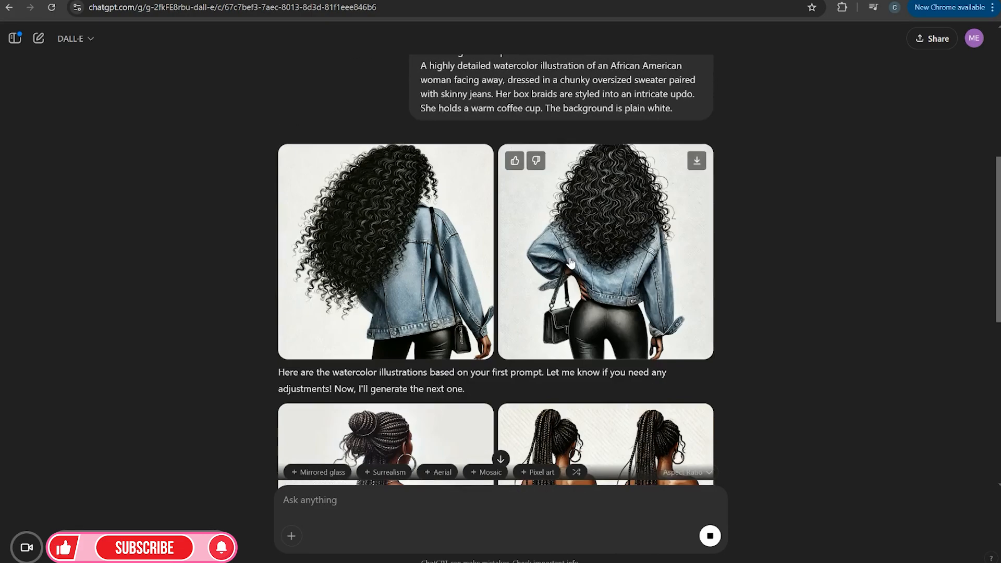
scroll(571, 262, down, 2)
scroll(544, 234, down, 1)
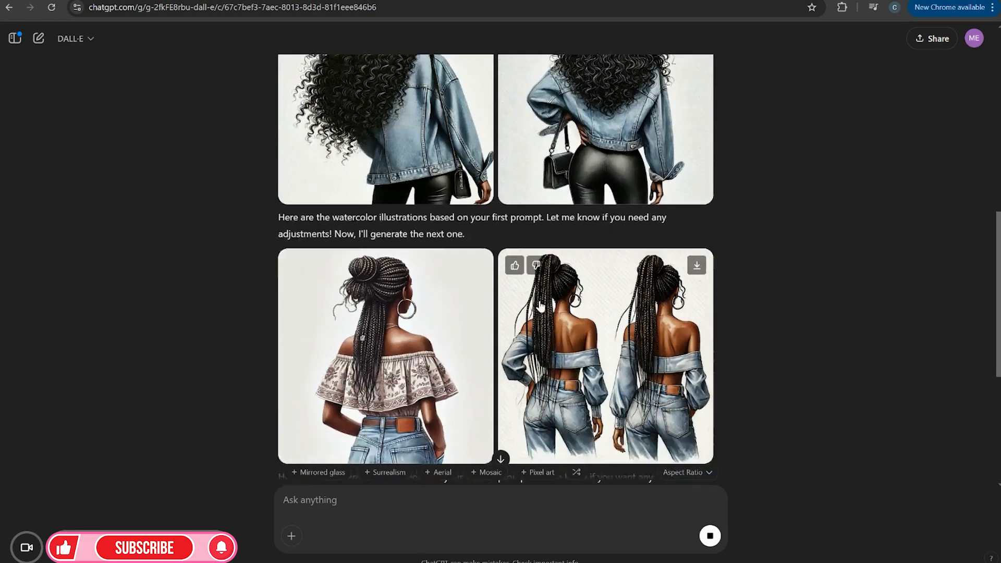
scroll(541, 308, down, 3)
scroll(571, 308, up, 15)
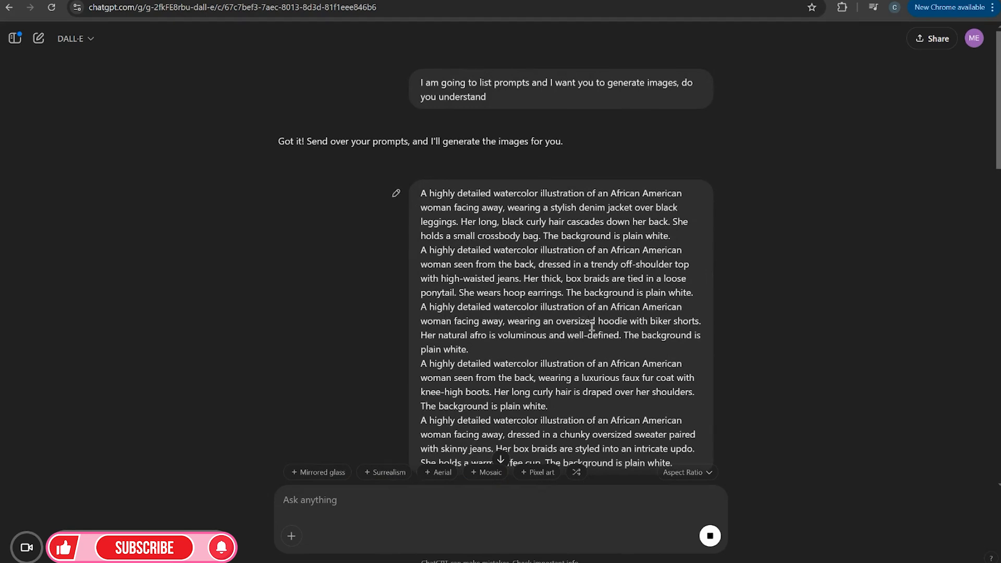
scroll(646, 325, down, 2)
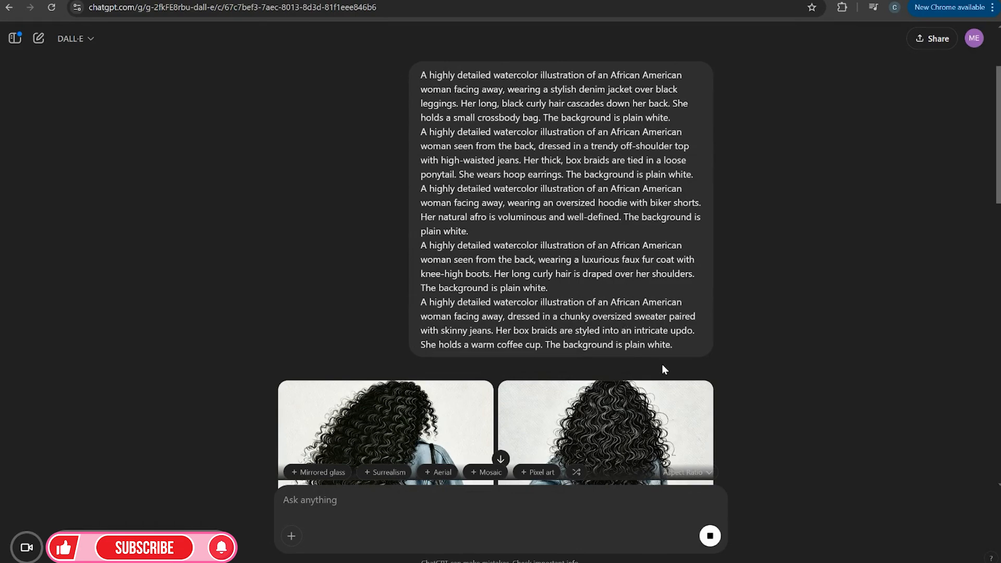
Download one generated image for each of the five prompts: denim jacket, off-shoulder top, hoodie, fur coat, and chunky sweater.
scroll(619, 322, down, 15)
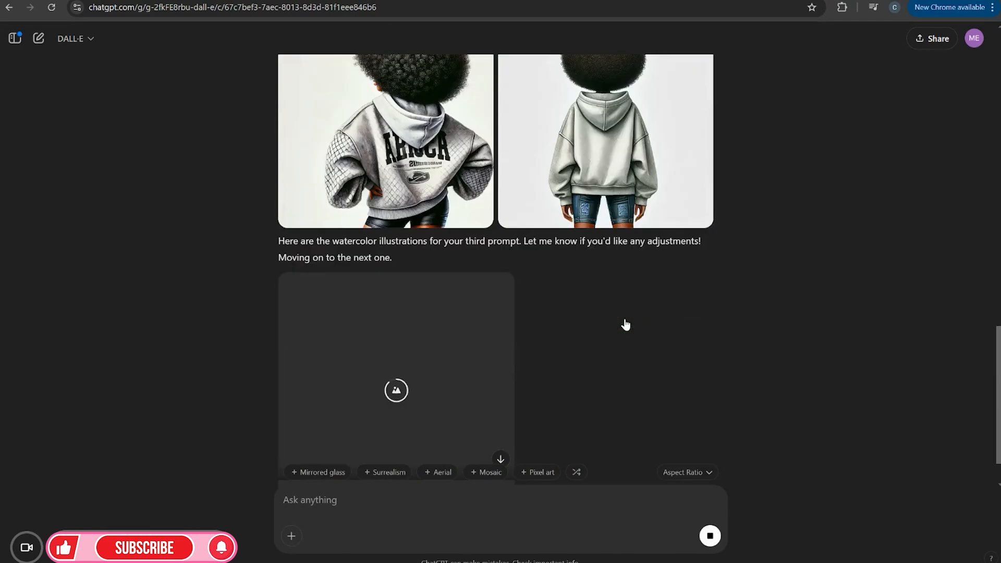
scroll(514, 310, down, 3)
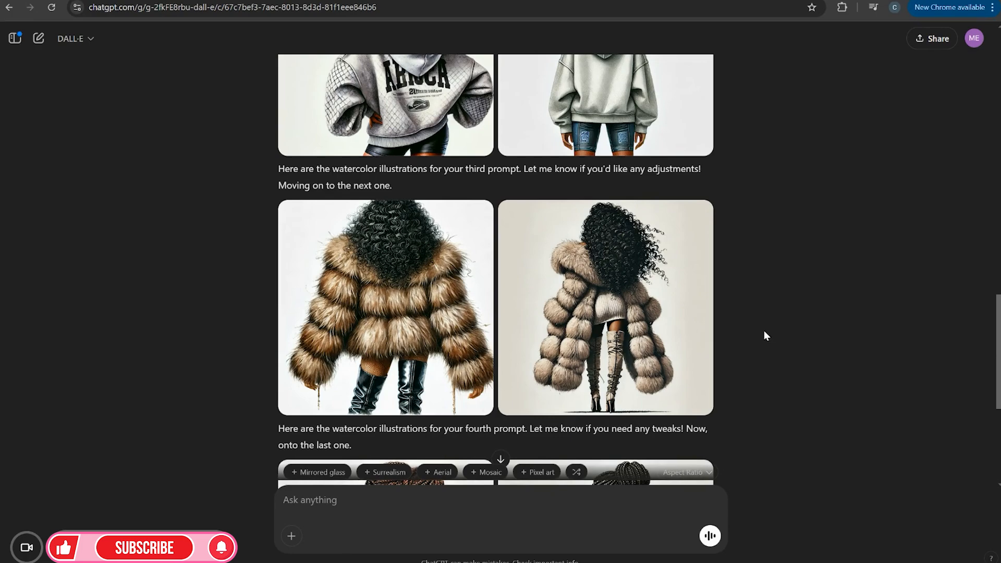
scroll(764, 331, down, 5)
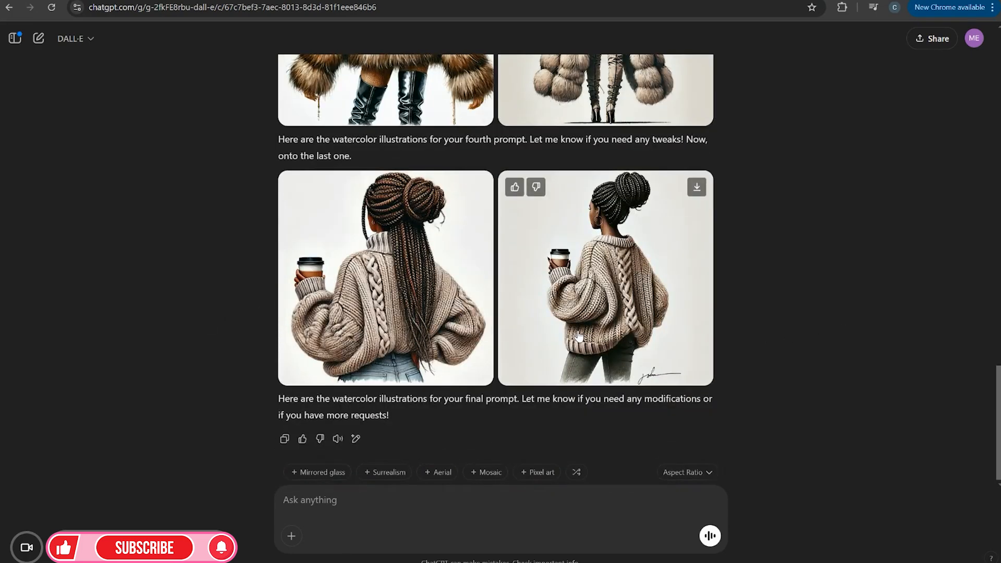
scroll(582, 337, up, 12)
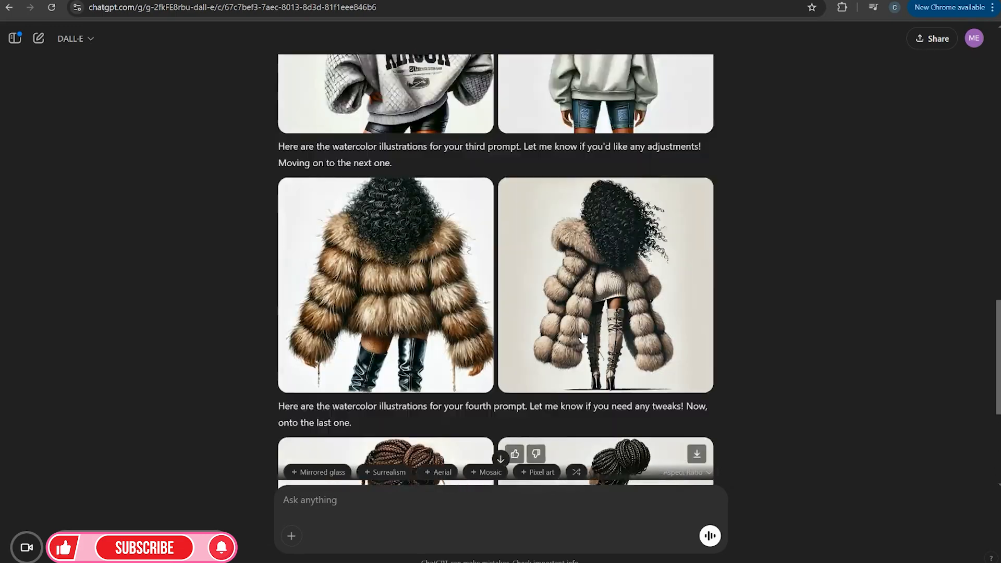
scroll(583, 334, up, 6)
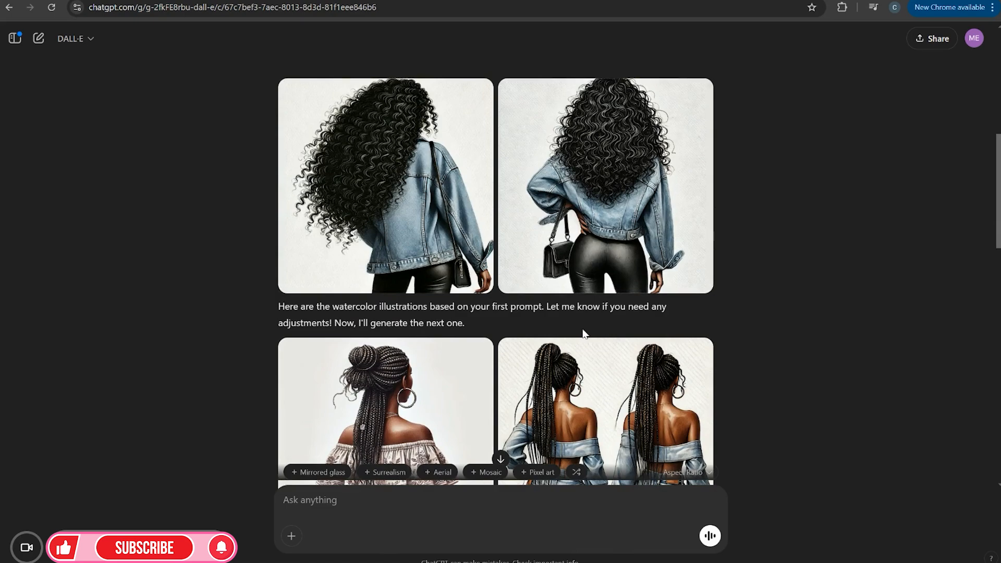
click(477, 95)
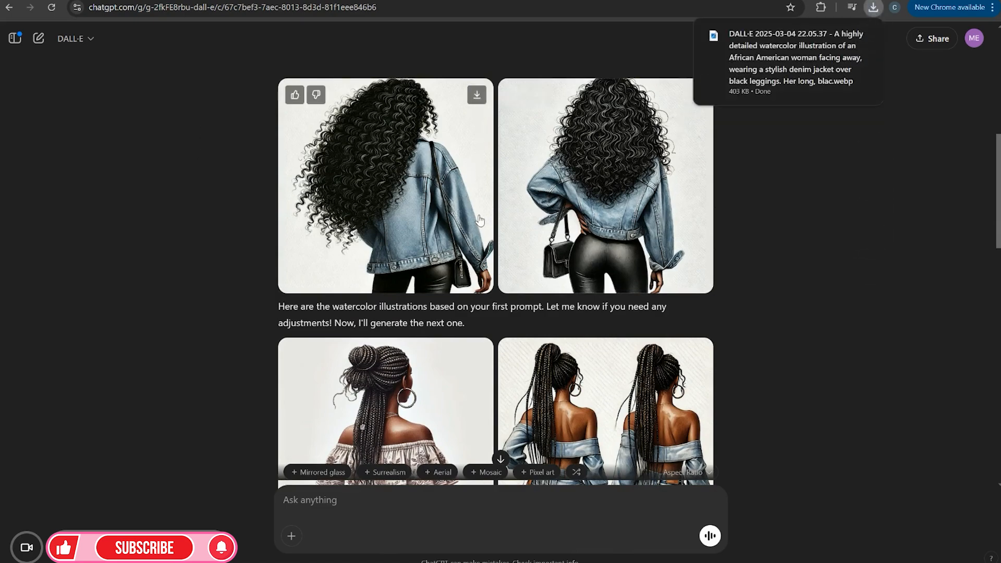
scroll(481, 219, up, 3)
scroll(481, 219, down, 7)
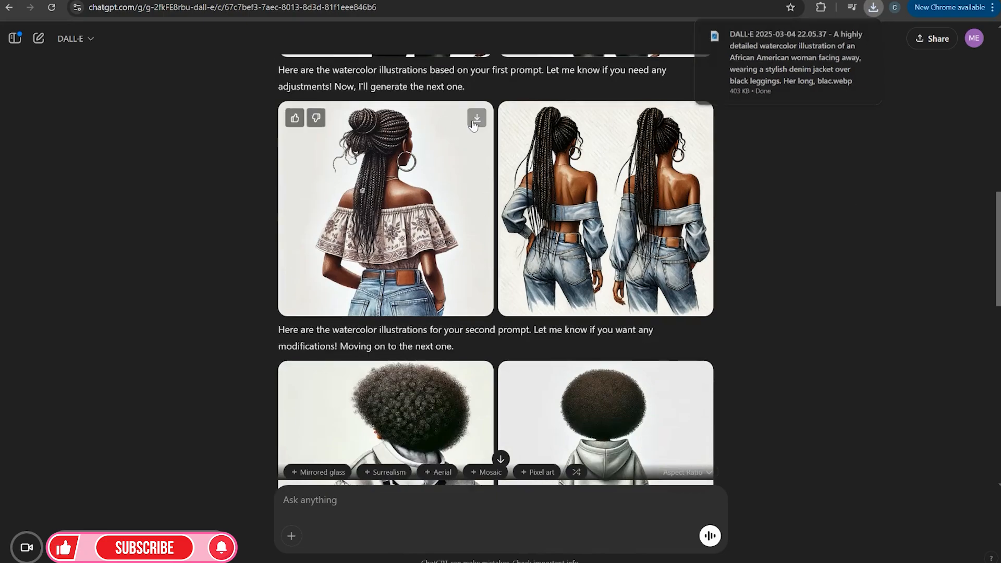
scroll(487, 218, up, 4)
scroll(487, 218, down, 7)
scroll(476, 139, down, 3)
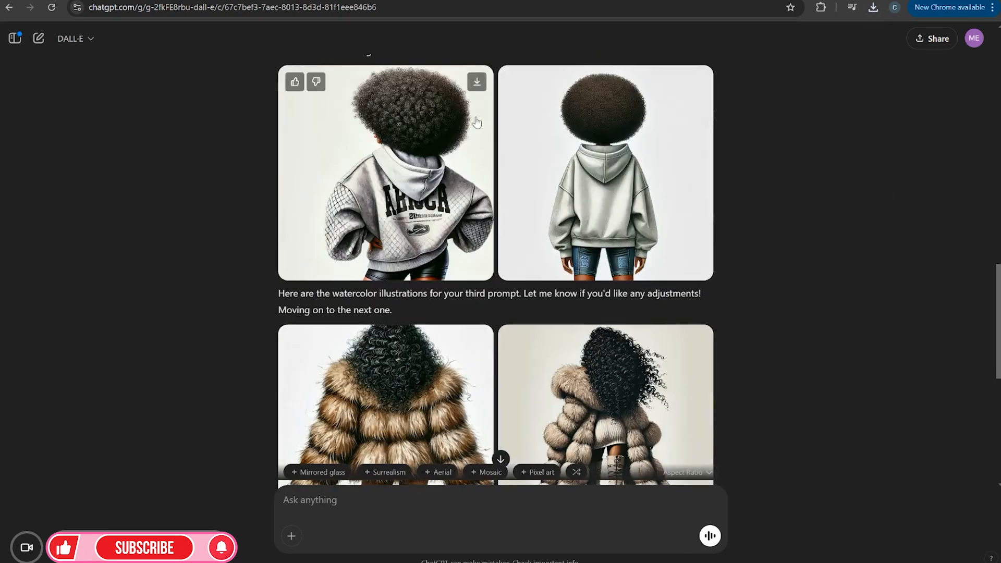
scroll(470, 342, up, 4)
scroll(469, 341, down, 7)
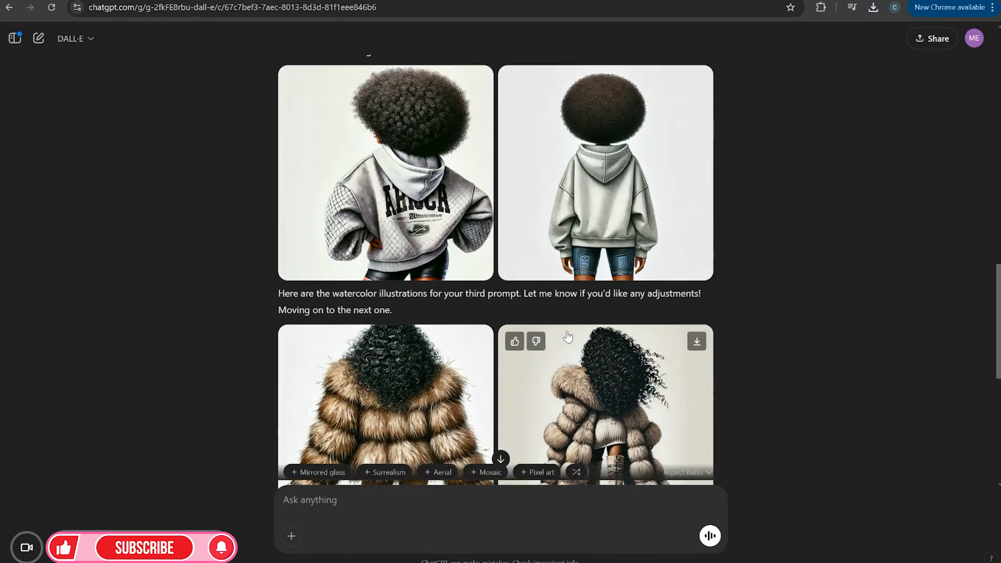
click(689, 165)
Switch to the Canva design, go to the blank page 5, and open the file chooser for uploading images.
scroll(672, 250, down, 3)
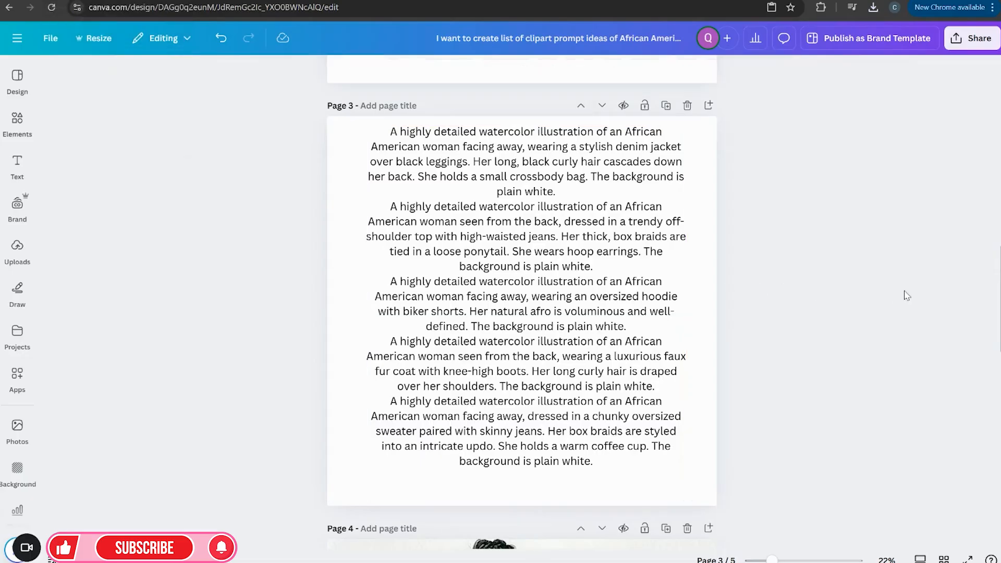
scroll(740, 224, down, 8)
scroll(747, 247, down, 8)
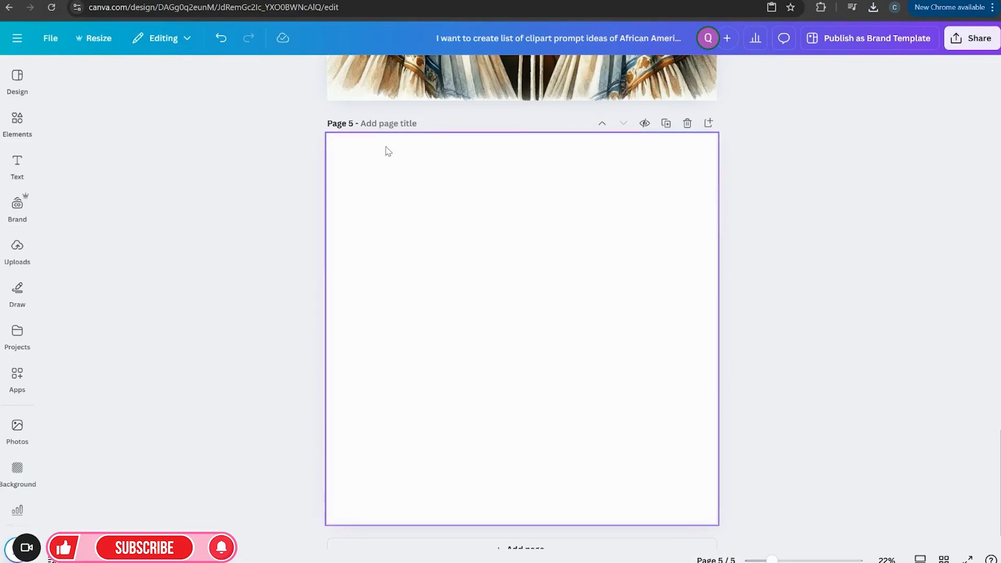
click(11, 263)
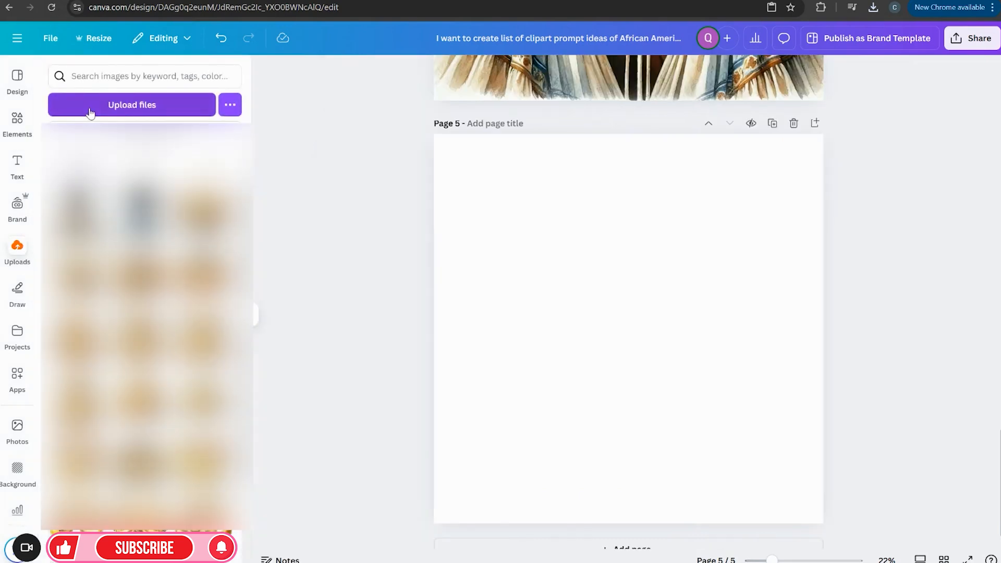
click(133, 103)
click(123, 79)
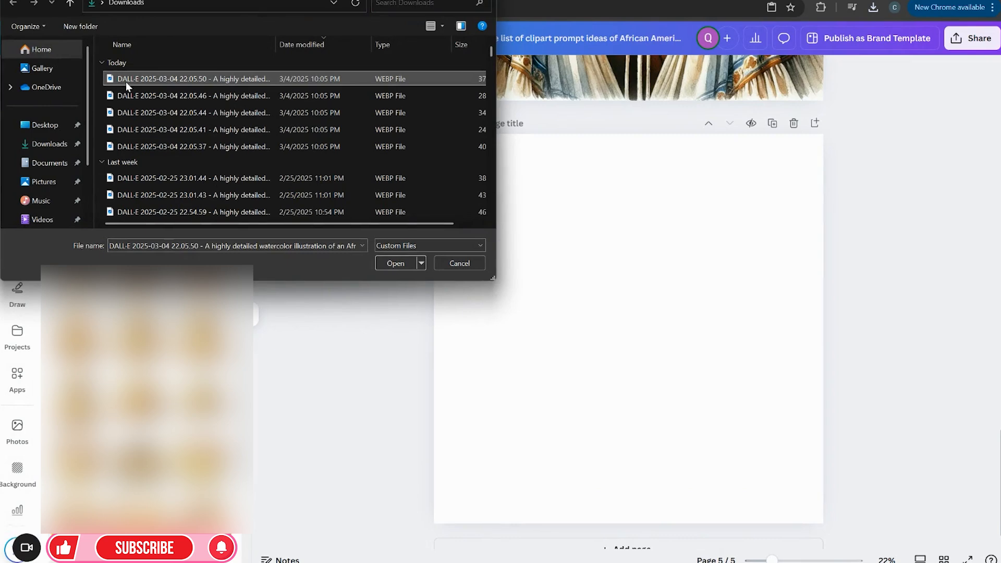
ctrl+click(135, 94)
ctrl+click(141, 112)
ctrl+click(143, 131)
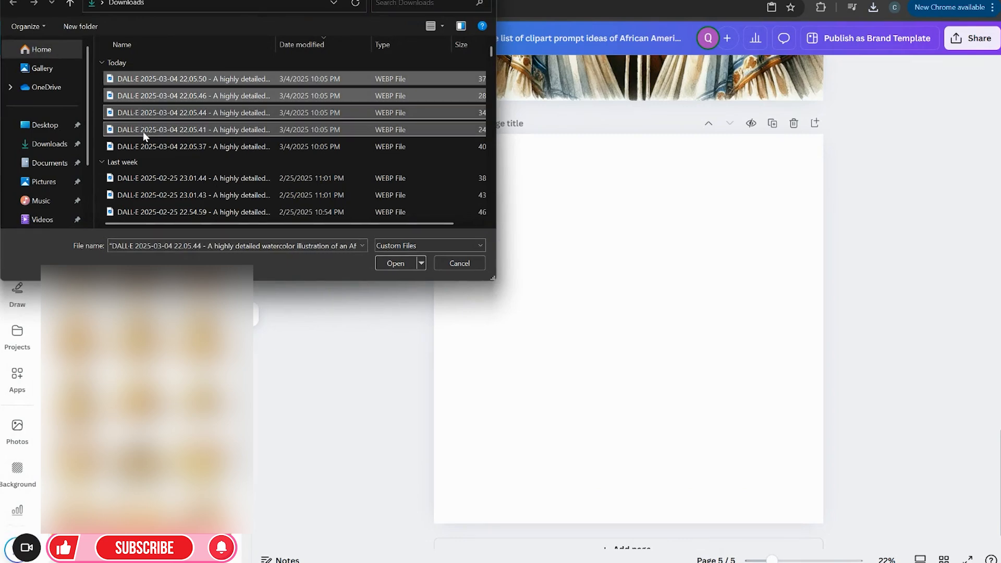
click(144, 134)
ctrl+click(360, 149)
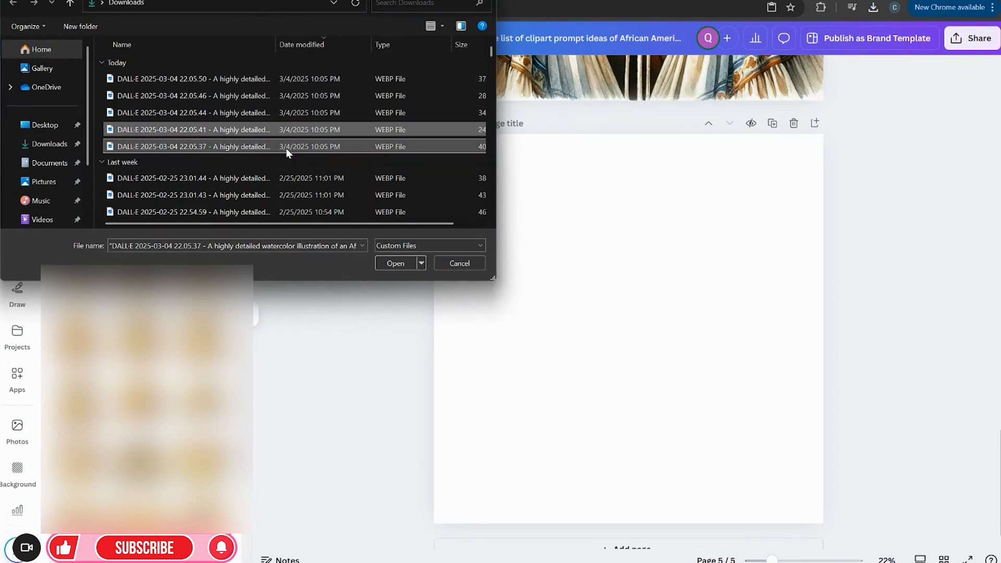
click(79, 146)
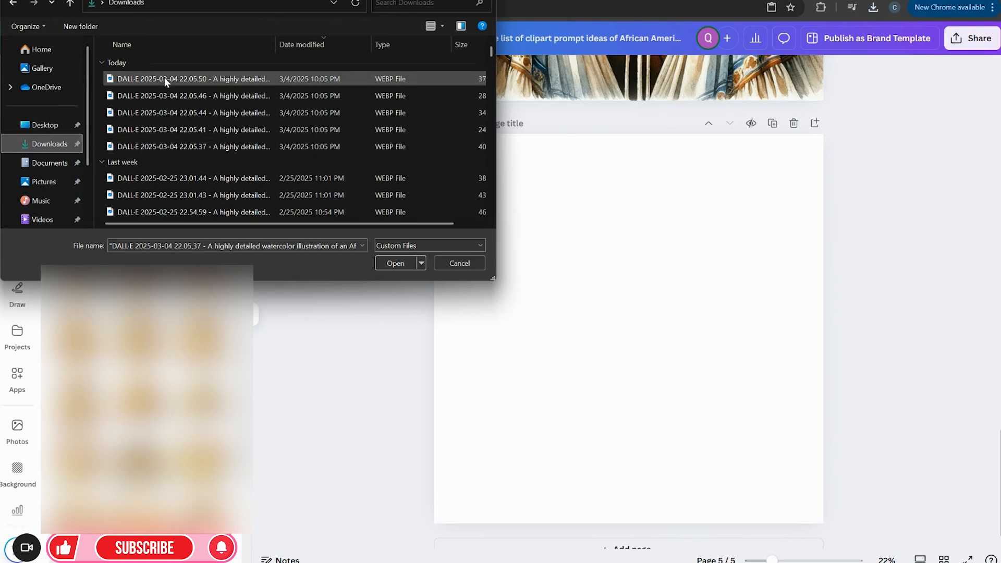
Upload the five DALL·E WEBP images dated 3/4/2025 from the Downloads folder.
click(164, 79)
ctrl+click(161, 94)
ctrl+click(162, 112)
ctrl+click(162, 130)
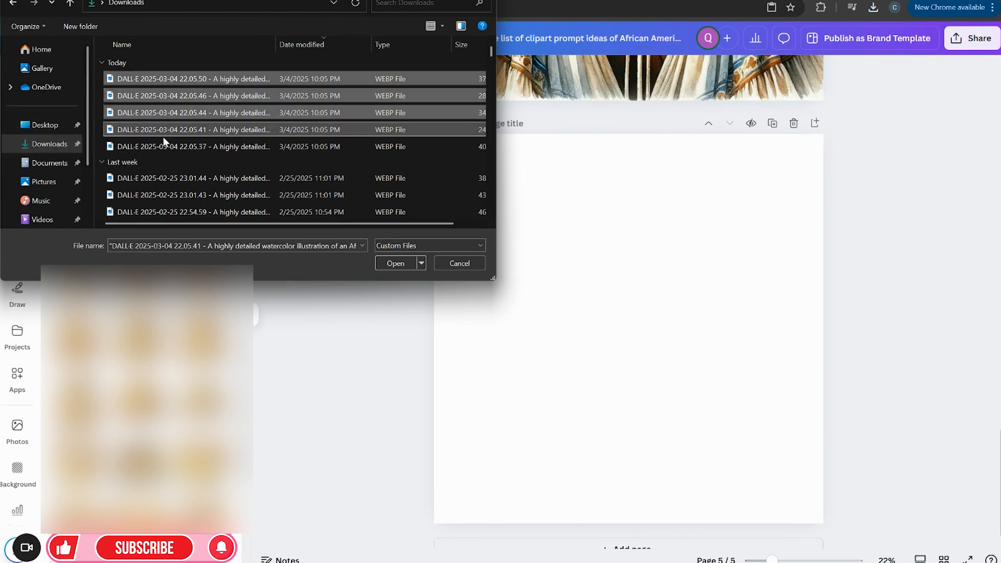
click(381, 262)
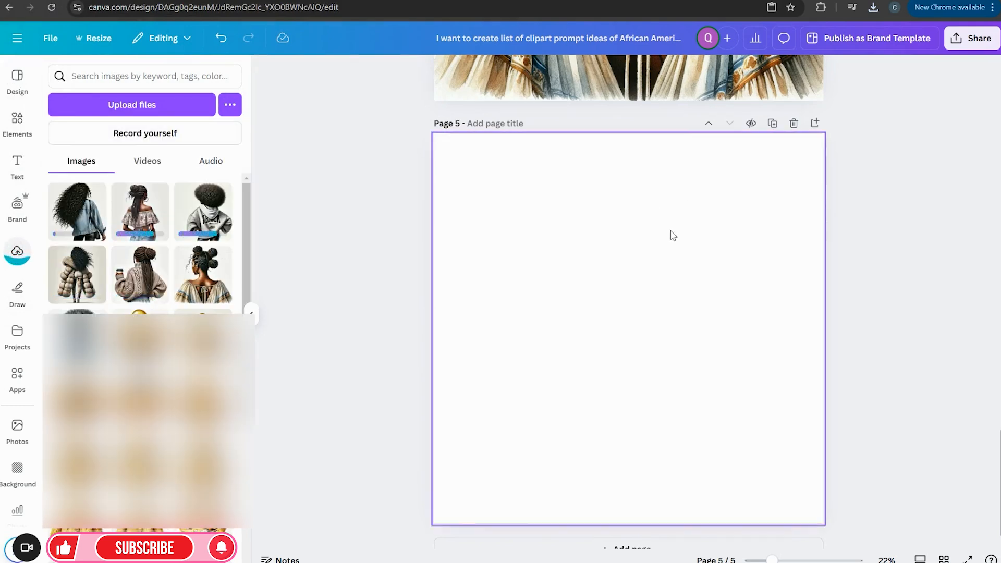
Fill page 5 with the denim jacket image and a new page 6 with the off-shoulder top image.
click(77, 213)
drag(745, 423, 833, 503)
click(814, 128)
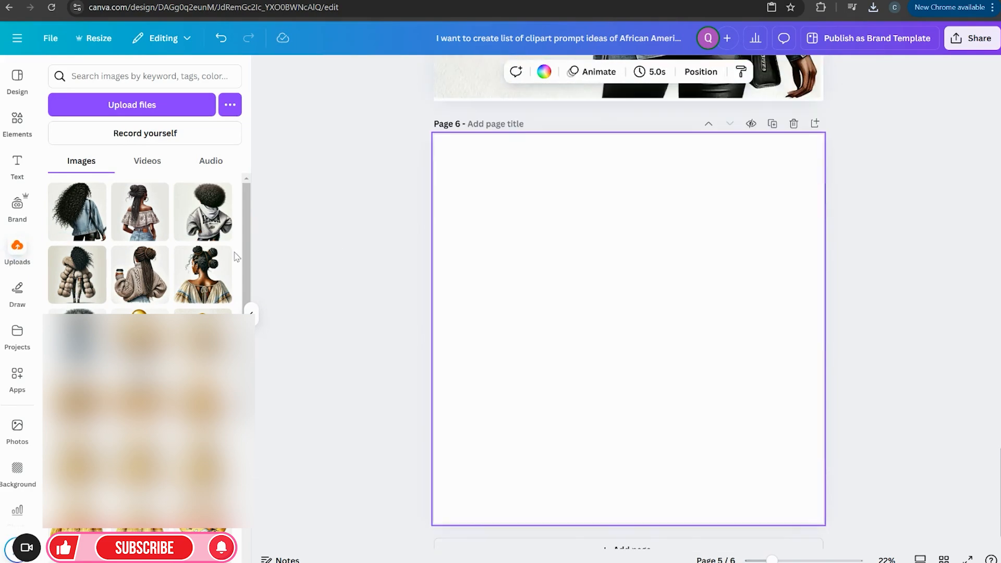
click(140, 212)
drag(645, 350, 579, 283)
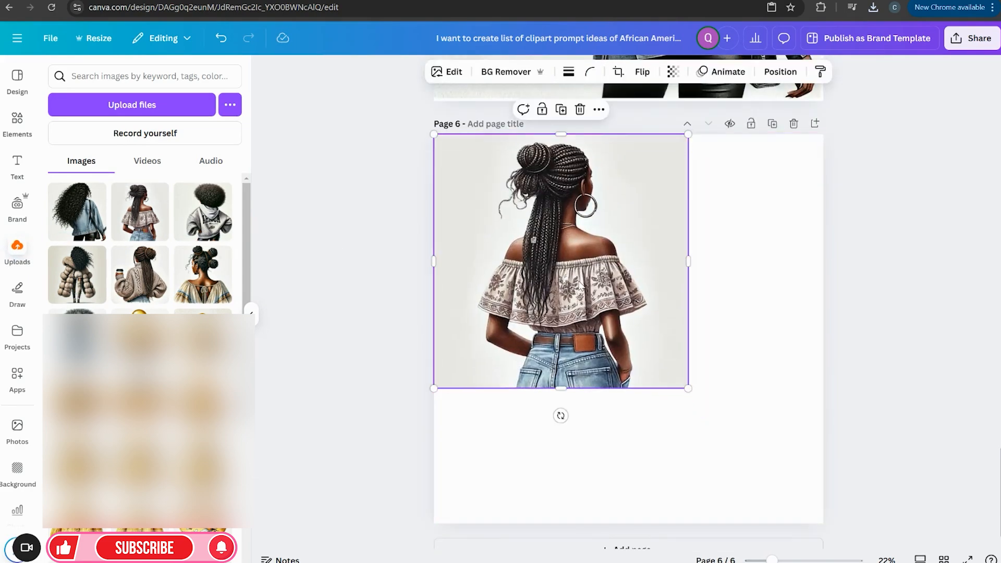
drag(688, 389, 852, 496)
Add page 7 and place the uploaded afro and hoodie image on it, enlarged to fill the page.
click(815, 123)
click(203, 212)
drag(644, 378, 576, 311)
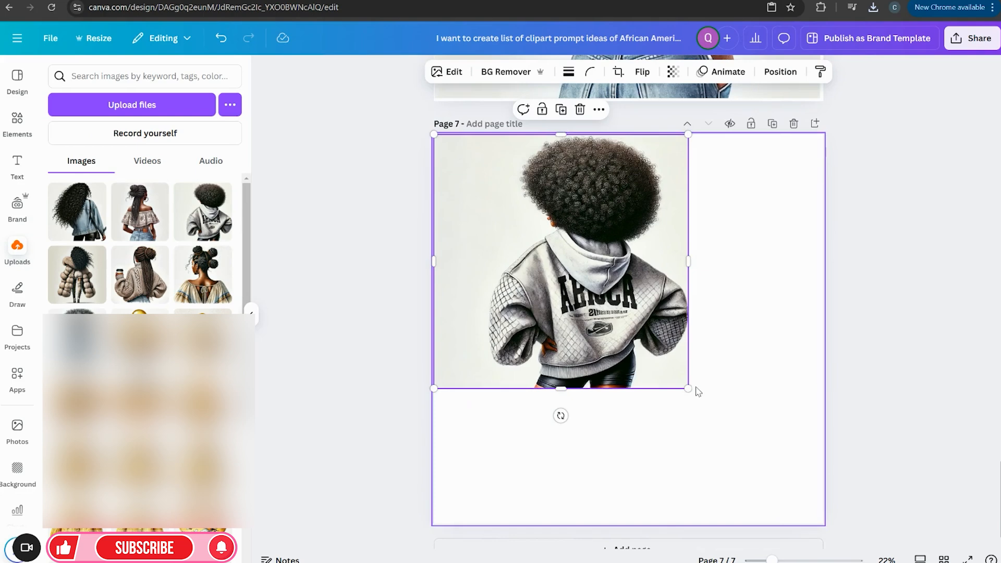
drag(688, 388, 843, 506)
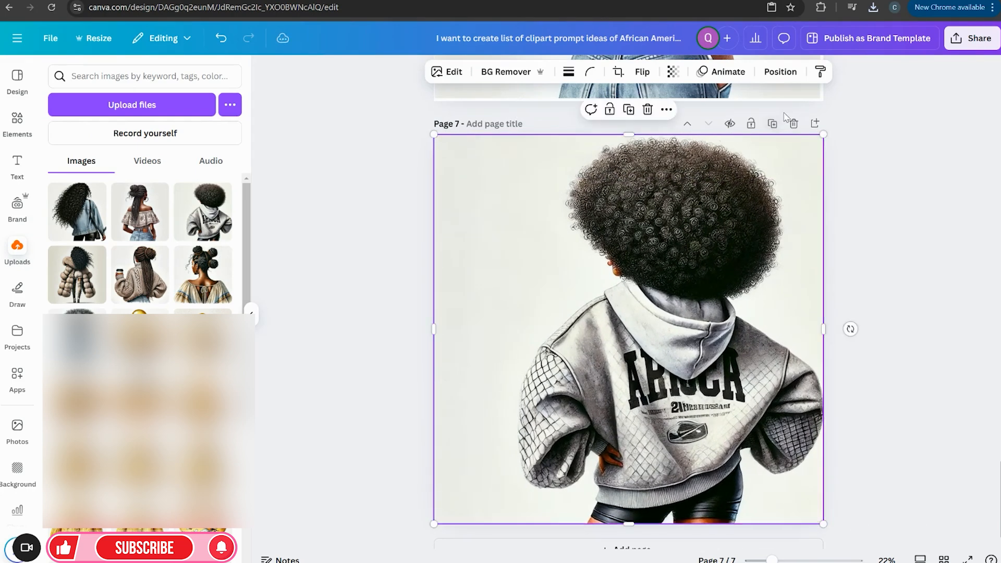
Add page 8 and place the uploaded fur coat image on it, enlarged to fill the page.
click(815, 125)
click(77, 275)
drag(660, 334, 587, 277)
drag(689, 390, 840, 508)
Add page 9 and place the uploaded chunky sweater and coffee cup image on it, enlarged to fill the page.
click(815, 125)
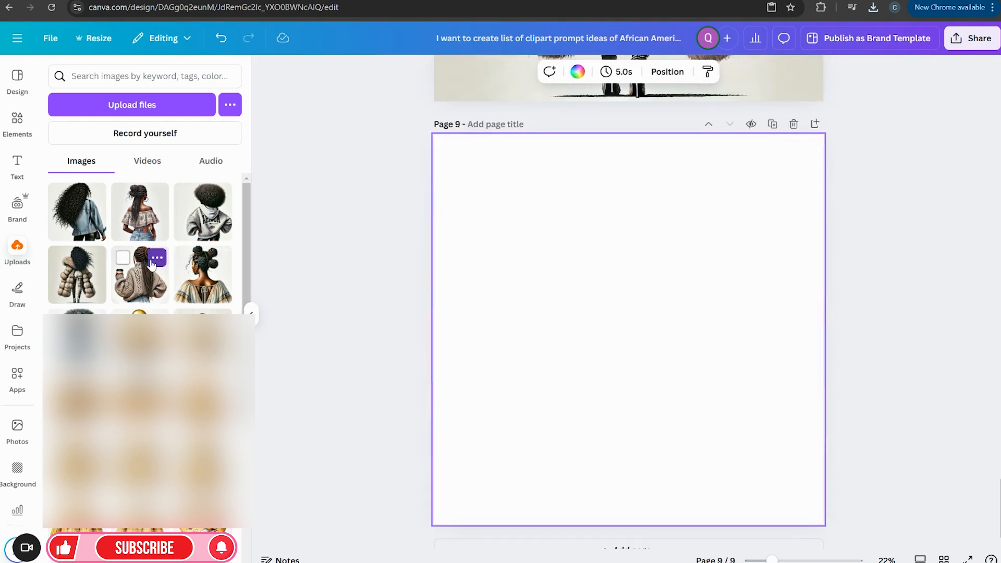
click(156, 257)
click(341, 209)
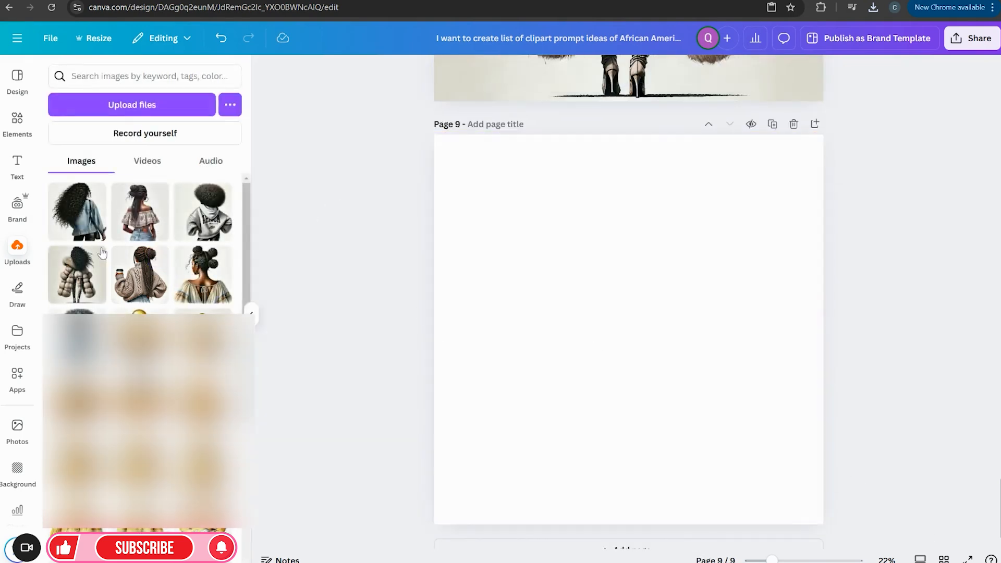
click(158, 279)
drag(598, 333, 530, 266)
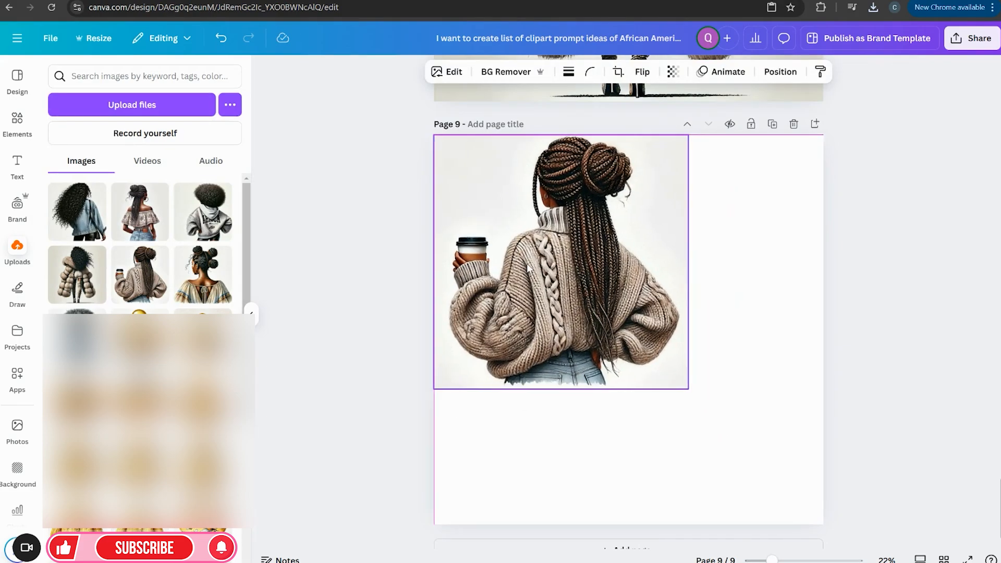
drag(688, 389, 845, 490)
Remove the background from the off-shoulder top image on page 6.
scroll(852, 490, up, 15)
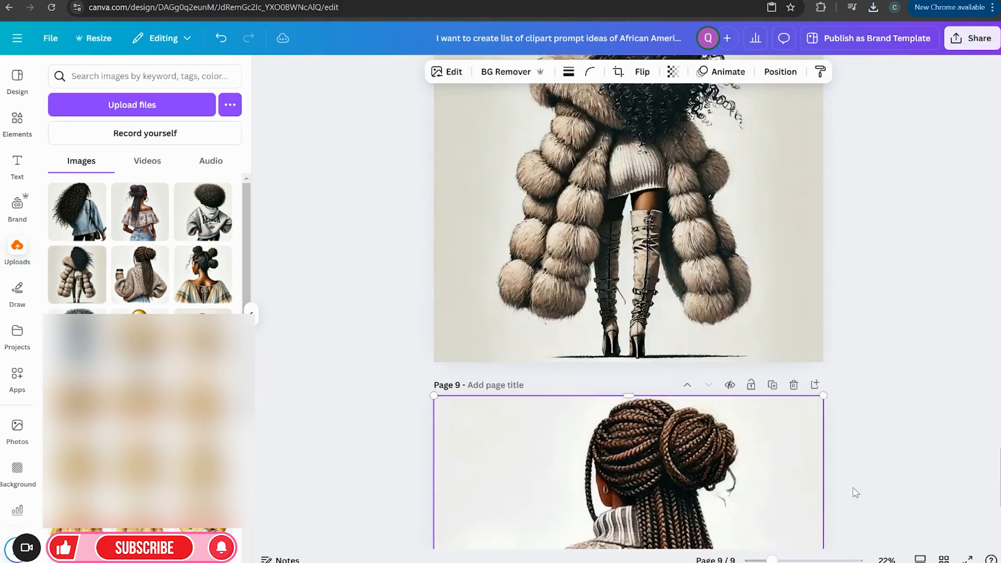
scroll(853, 493, up, 10)
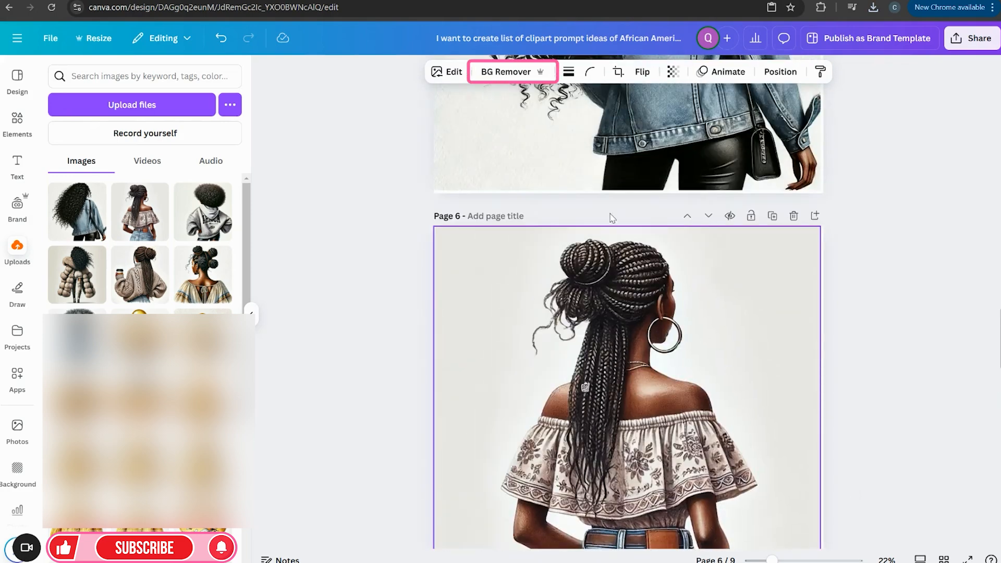
click(585, 261)
click(507, 74)
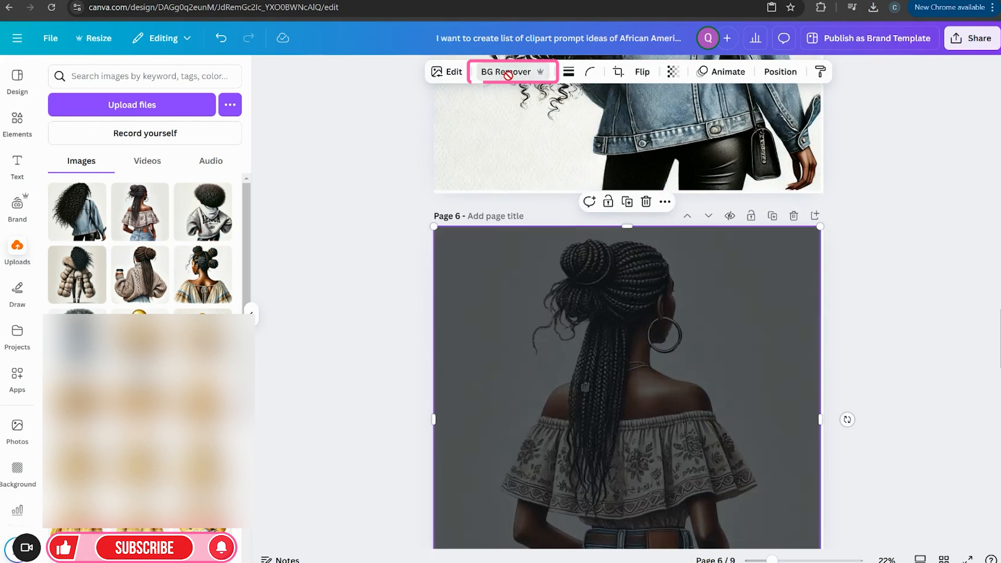
Remove the background from the denim jacket image on page 5 and deselect it.
scroll(844, 317, up, 6)
click(600, 286)
click(508, 72)
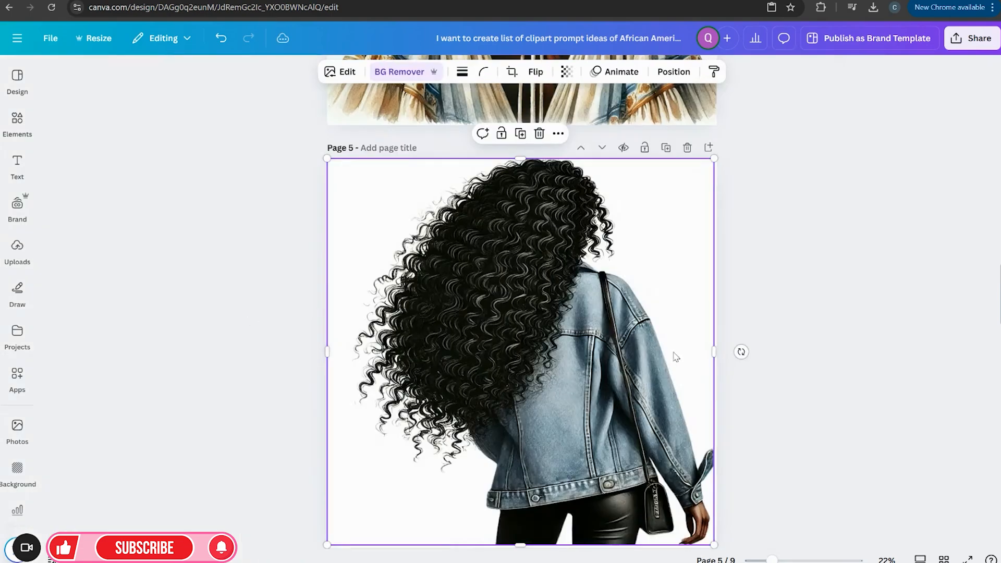
click(772, 363)
Inspect the cut-out images on pages 5 and 6, and display all design pages in grid view.
scroll(767, 360, down, 9)
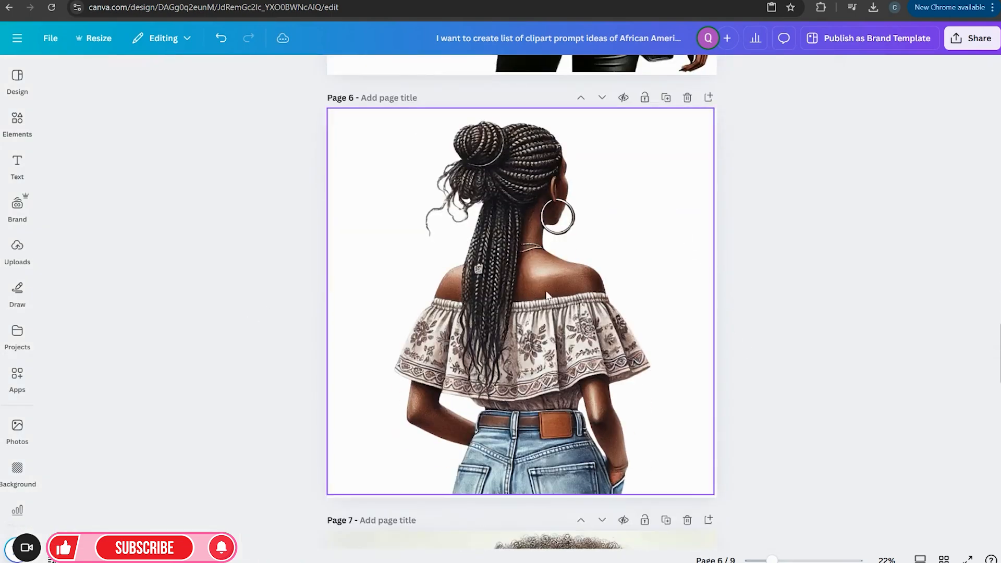
scroll(555, 405, up, 8)
click(465, 319)
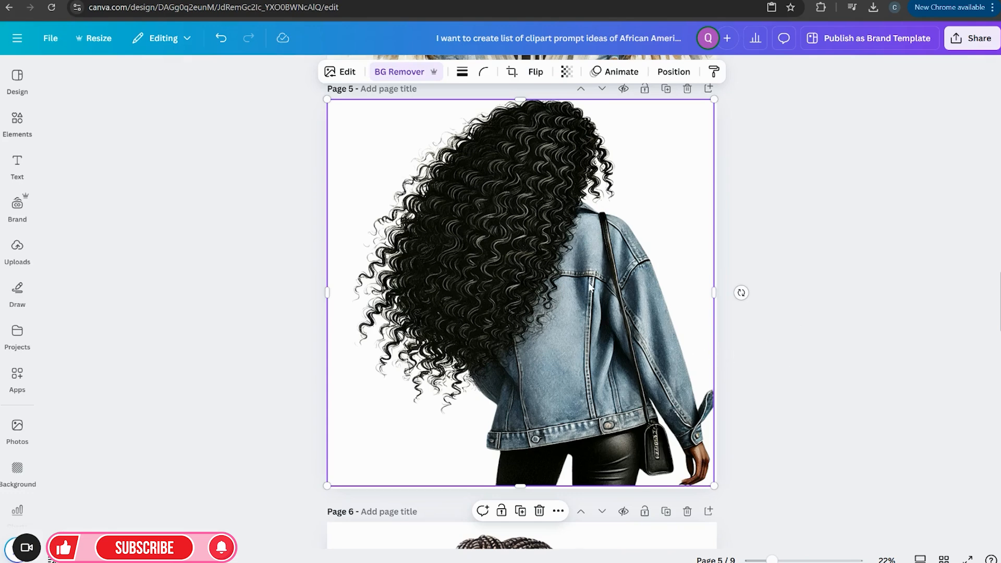
scroll(738, 335, down, 6)
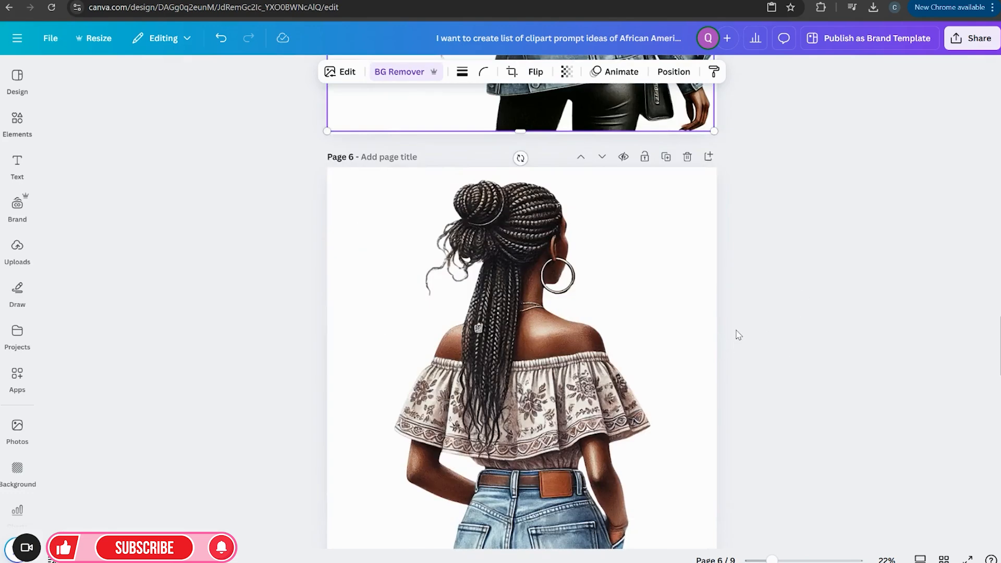
scroll(739, 336, down, 2)
scroll(574, 336, down, 6)
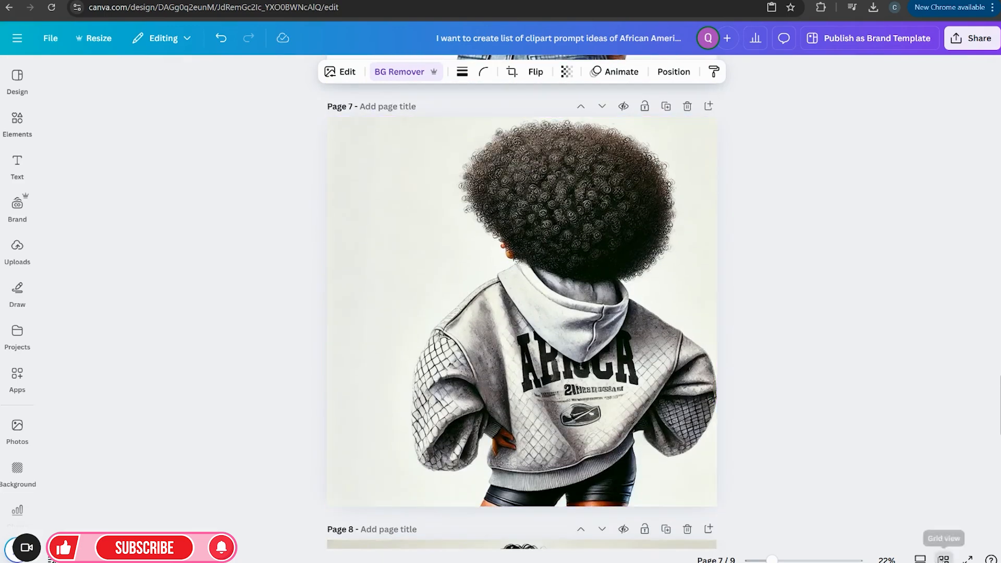
click(943, 559)
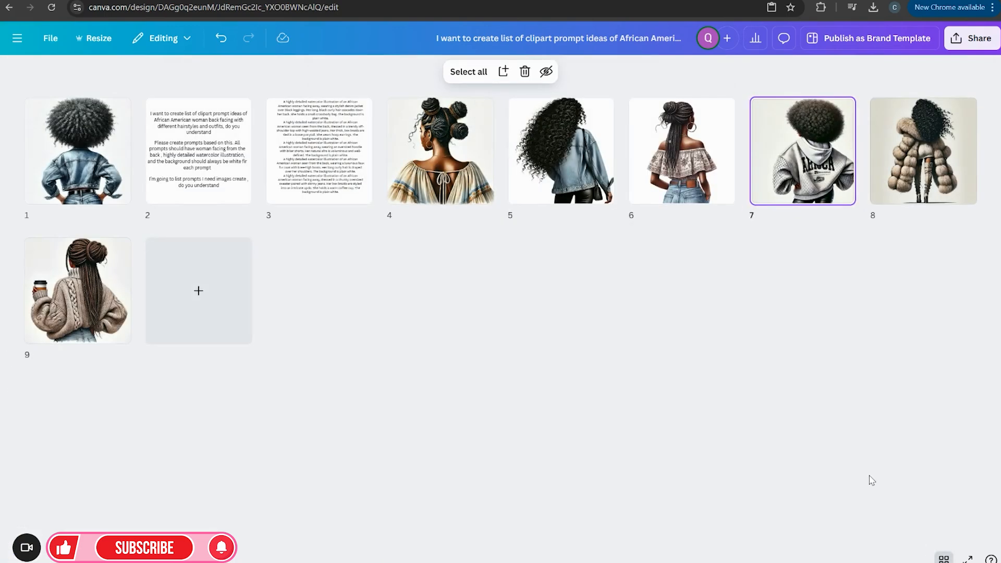